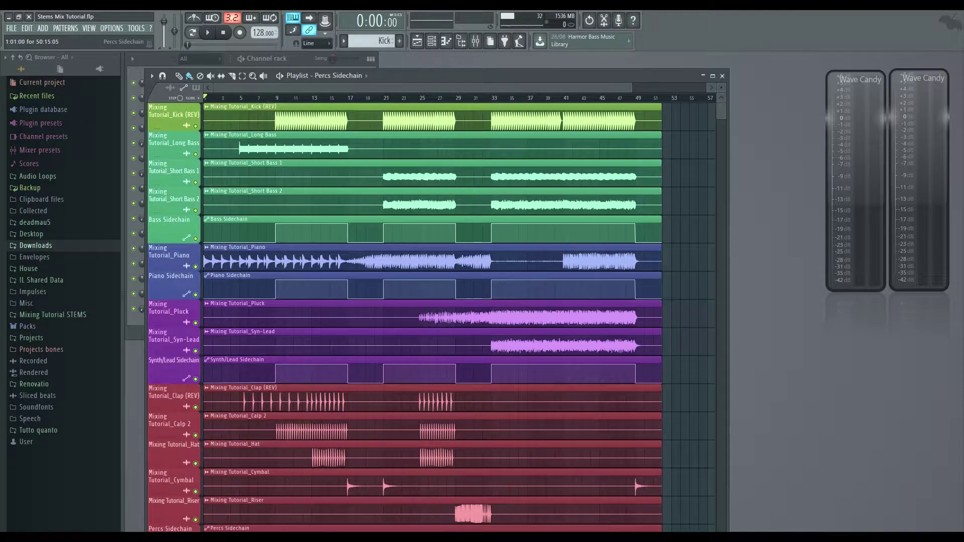
# Maximize the playlist and solo the percussion tracks: Clap (REV), Calp 2, Hat, Cymbal, Riser and Percs Sidechain.
pyautogui.doubleClick(423, 76)
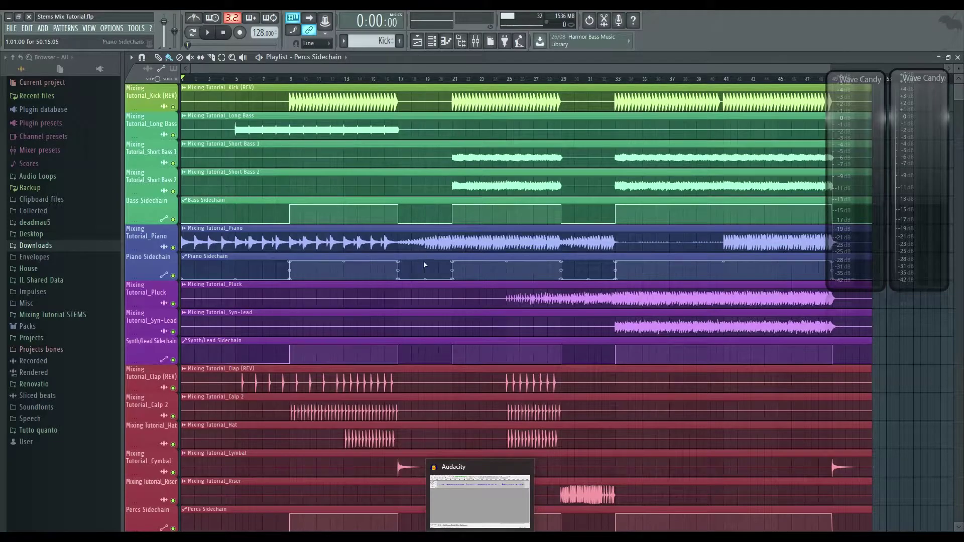
pyautogui.scroll(-3, 512, 337)
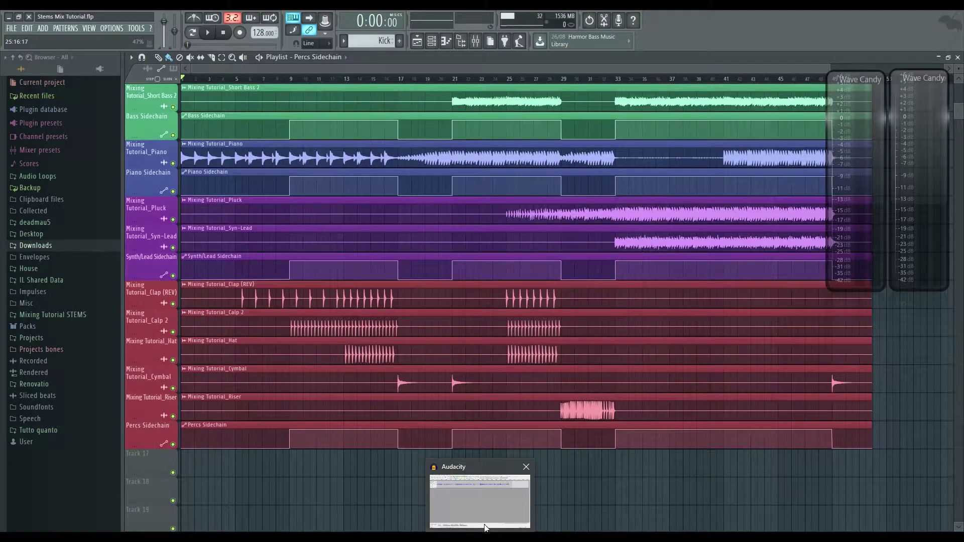
pyautogui.moveTo(436, 439)
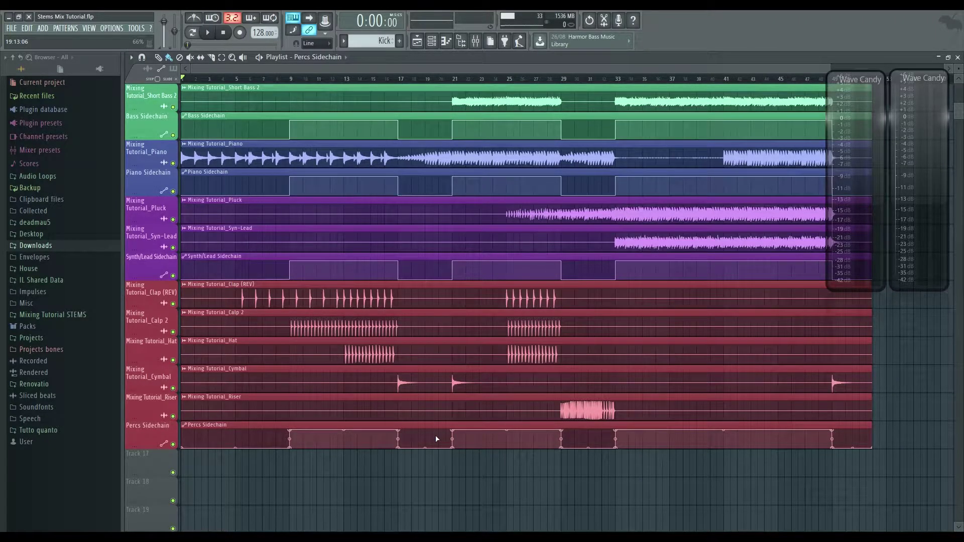
pyautogui.rightClick(173, 304)
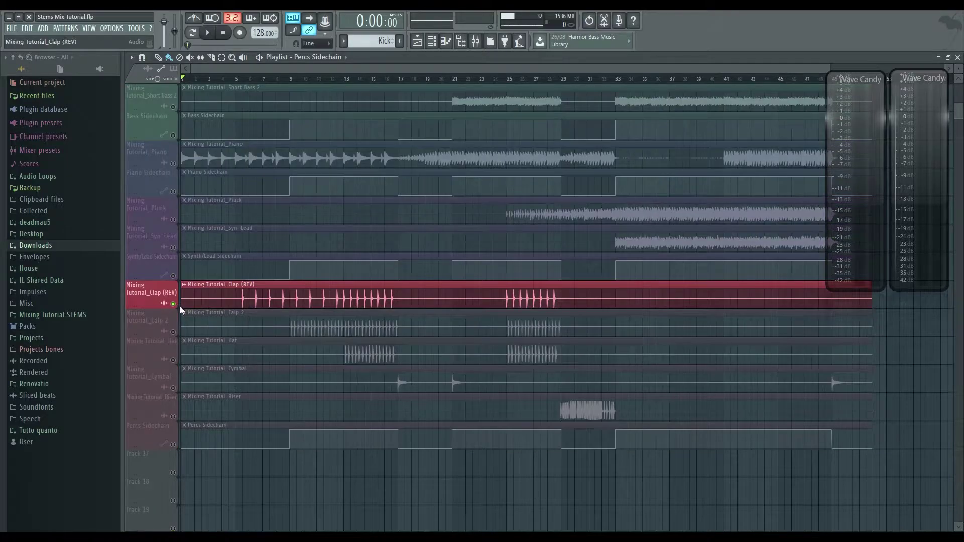
pyautogui.click(173, 332)
pyautogui.click(173, 360)
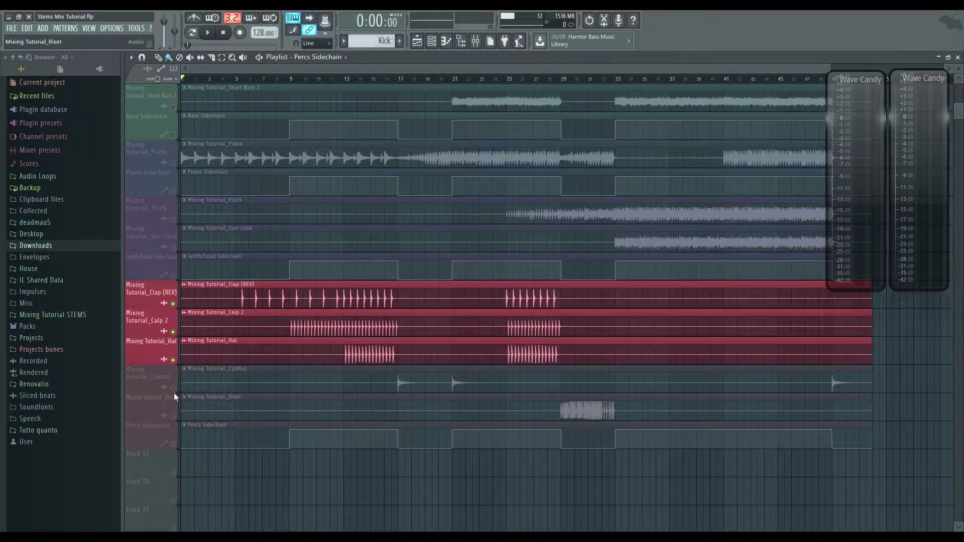
pyautogui.click(173, 389)
pyautogui.click(173, 416)
pyautogui.click(173, 445)
# Play the soloed percussion tracks from bar 21 and from bar 25, and stop playback.
pyautogui.click(454, 81)
pyautogui.press('space')
pyautogui.click(509, 79)
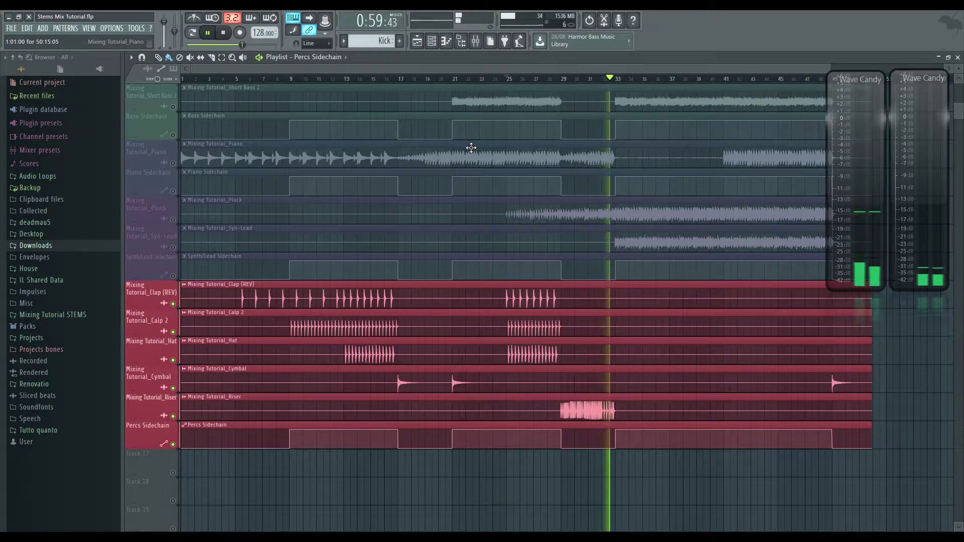
pyautogui.press('space')
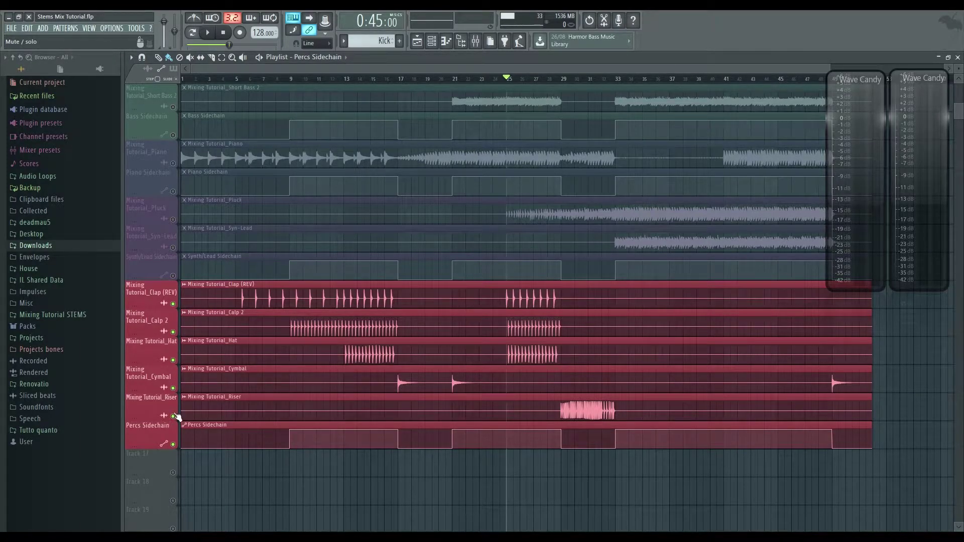
# Restore the playlist window, open the mixer and examine the effects on the Reverb, Delay, Liquid Delay and Ambient Reverb send tracks.
pyautogui.doubleClick(513, 58)
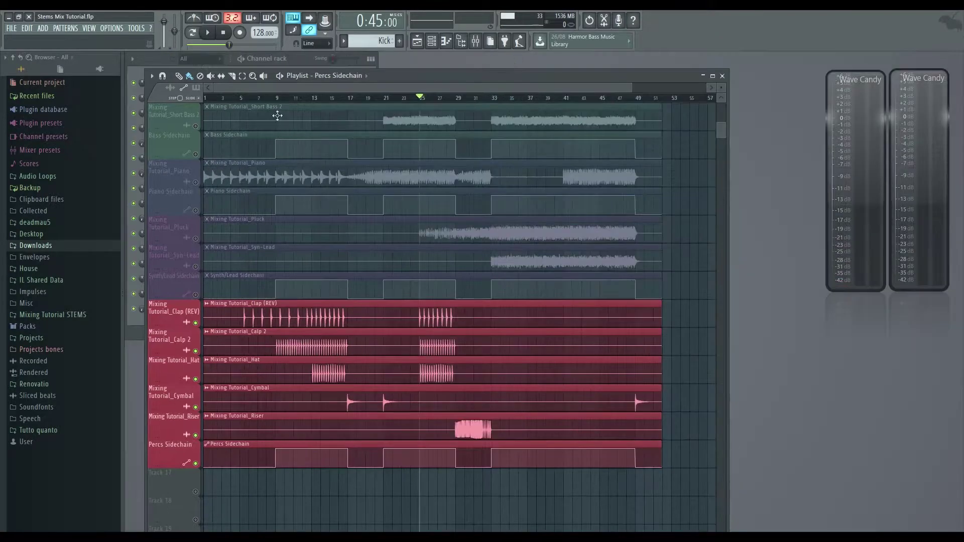
pyautogui.click(476, 40)
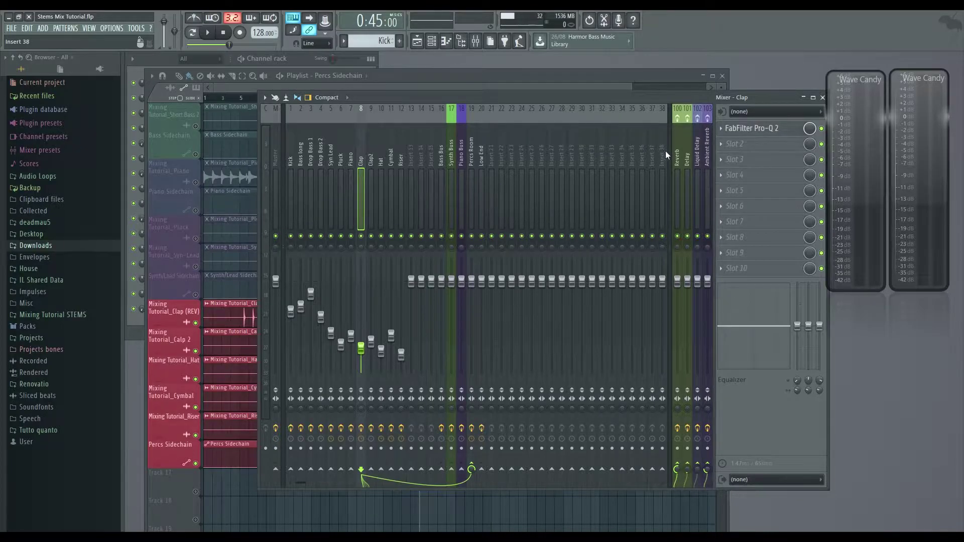
pyautogui.click(676, 160)
pyautogui.press('Right')
pyautogui.press('Right')
pyautogui.press('Right')
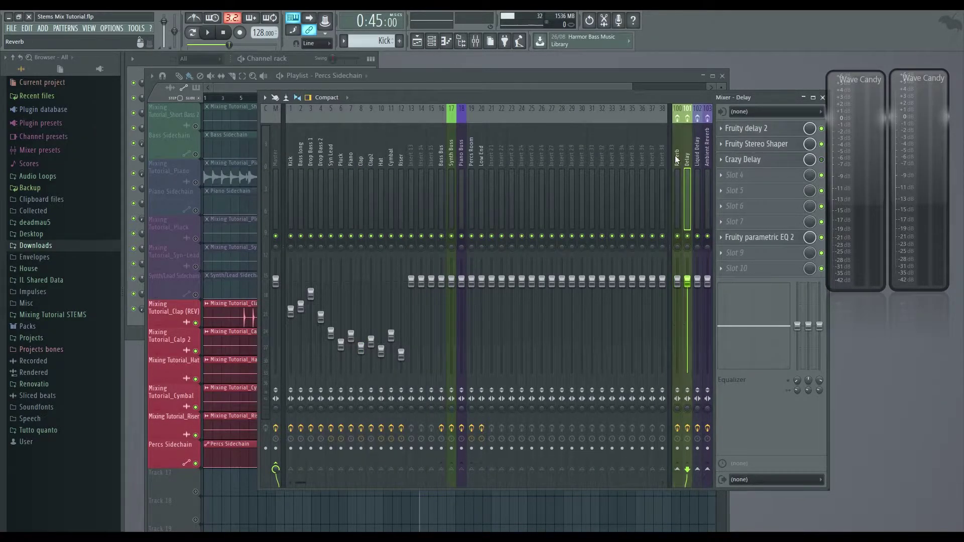
pyautogui.press('Left')
pyautogui.press('Left')
pyautogui.press('Left')
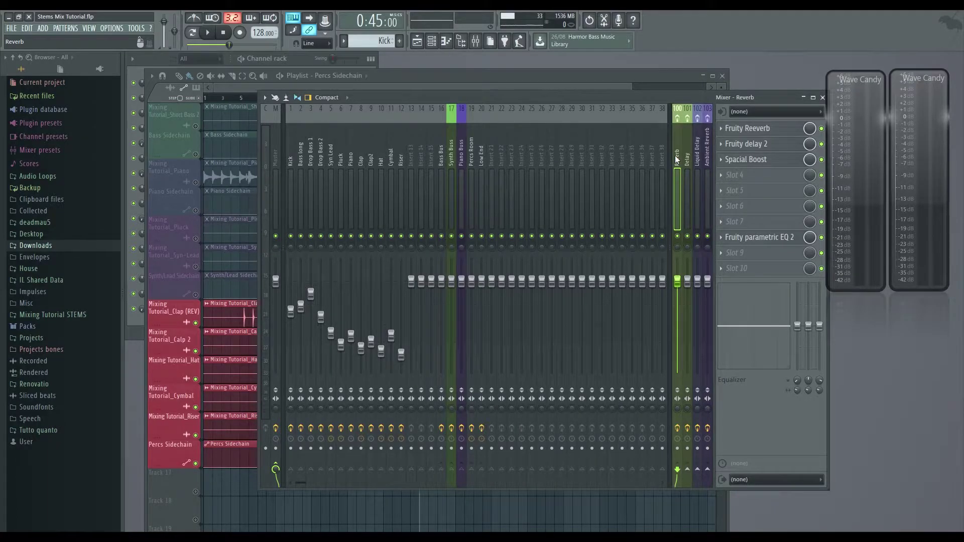
# Examine the send routing of the mixer inserts one by one, from Insert 37 back towards the named instrument tracks.
pyautogui.click(652, 171)
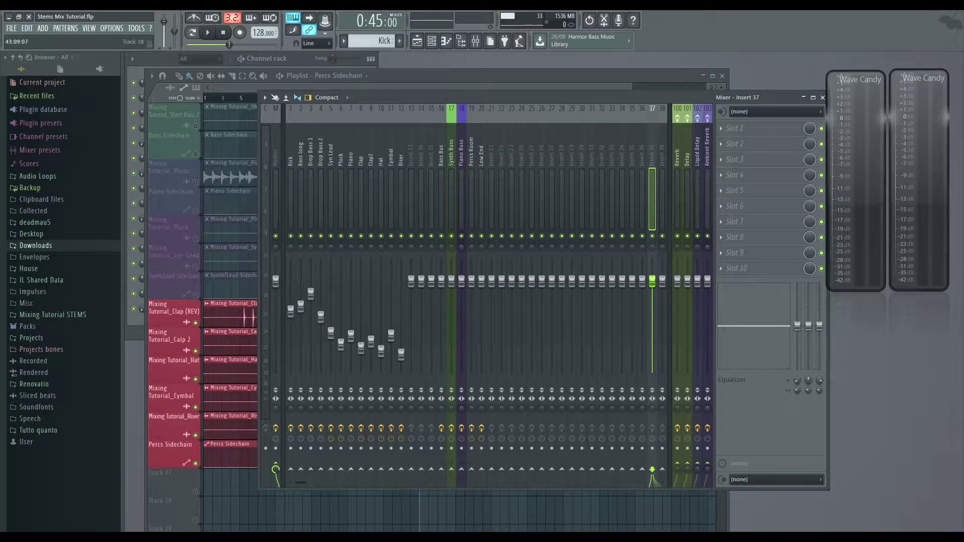
pyautogui.press('Left')
pyautogui.press('Left')
pyautogui.press('Left')
pyautogui.press('Left')
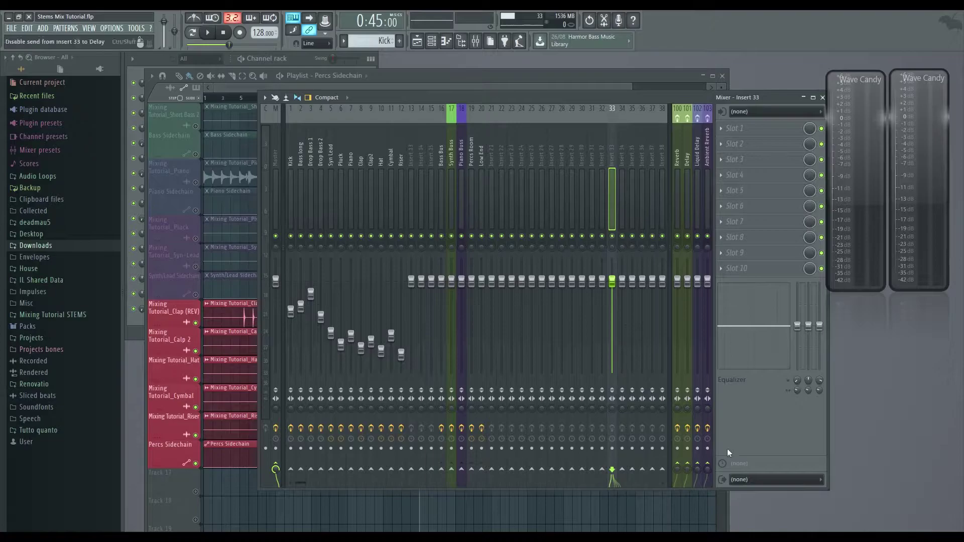
pyautogui.press('Left')
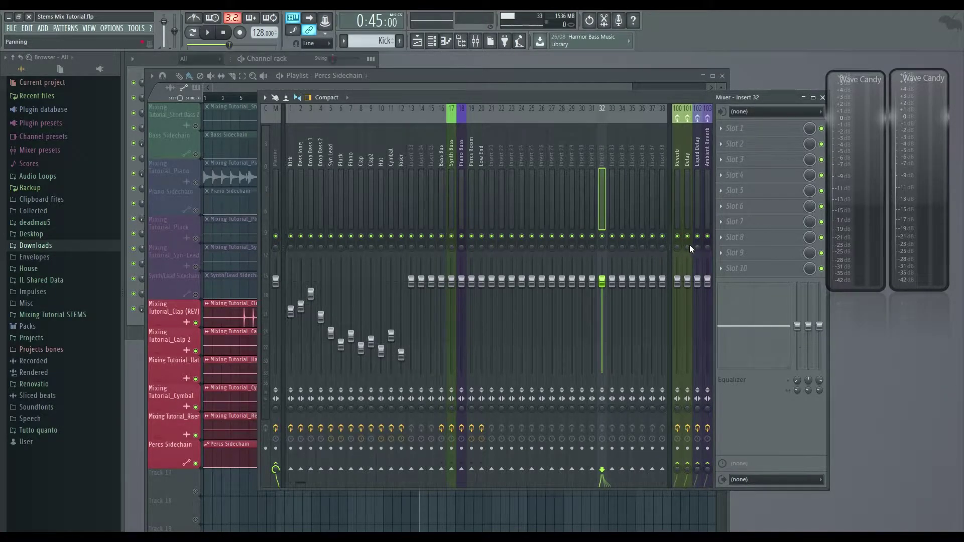
pyautogui.press('Left')
pyautogui.press('Left')
pyautogui.press('Right')
pyautogui.press('Right')
pyautogui.press('Right')
pyautogui.press('Left')
pyautogui.press('Left')
pyautogui.press('Left')
pyautogui.press('Left')
pyautogui.press('Left')
pyautogui.press('Left')
pyautogui.press('Left')
pyautogui.press('Left')
pyautogui.press('Left')
pyautogui.press('Left')
pyautogui.press('Left')
pyautogui.press('Left')
pyautogui.press('Left')
pyautogui.press('Left')
pyautogui.press('Left')
pyautogui.press('Left')
pyautogui.press('Left')
pyautogui.press('Left')
pyautogui.press('Left')
pyautogui.press('Left')
pyautogui.press('Left')
pyautogui.press('Left')
pyautogui.press('Left')
pyautogui.press('Left')
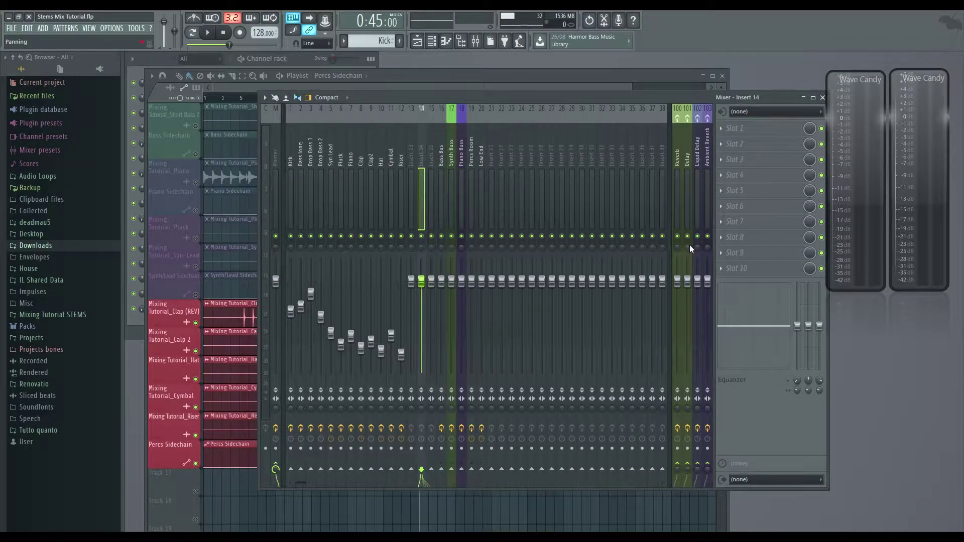
pyautogui.press('Left')
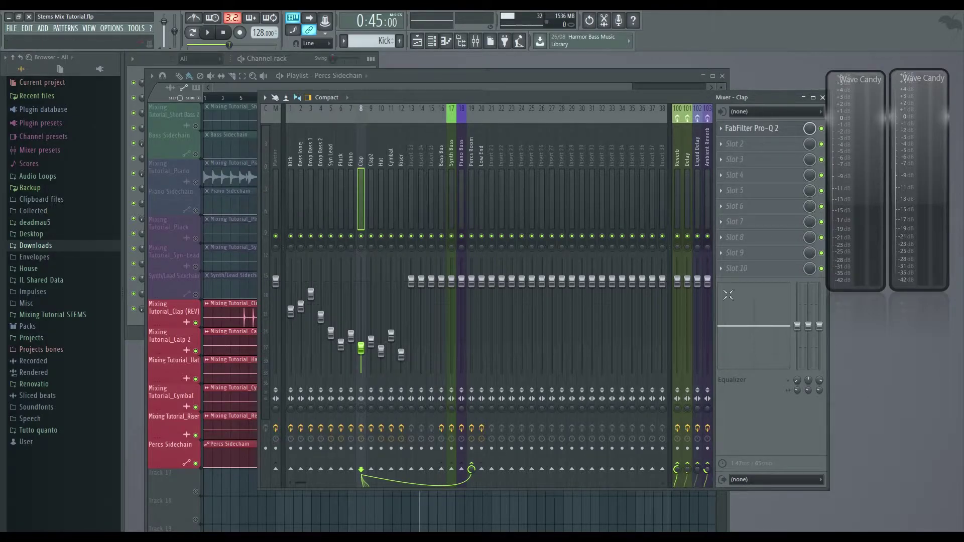
# Review the effects and routing of the percussion mixer tracks from Clap to Riser, ending on Clap.
pyautogui.press('Right')
pyautogui.press('Right')
pyautogui.press('Right')
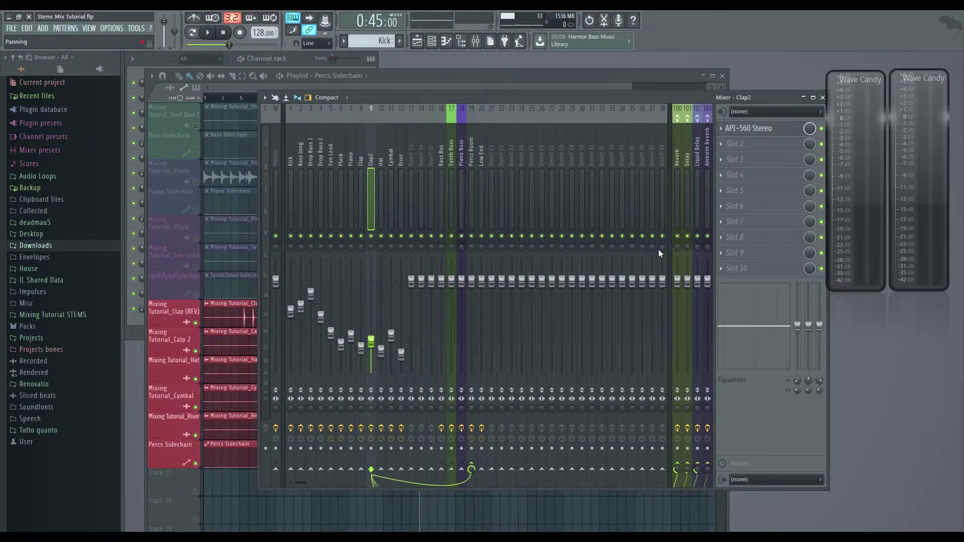
pyautogui.press('Right')
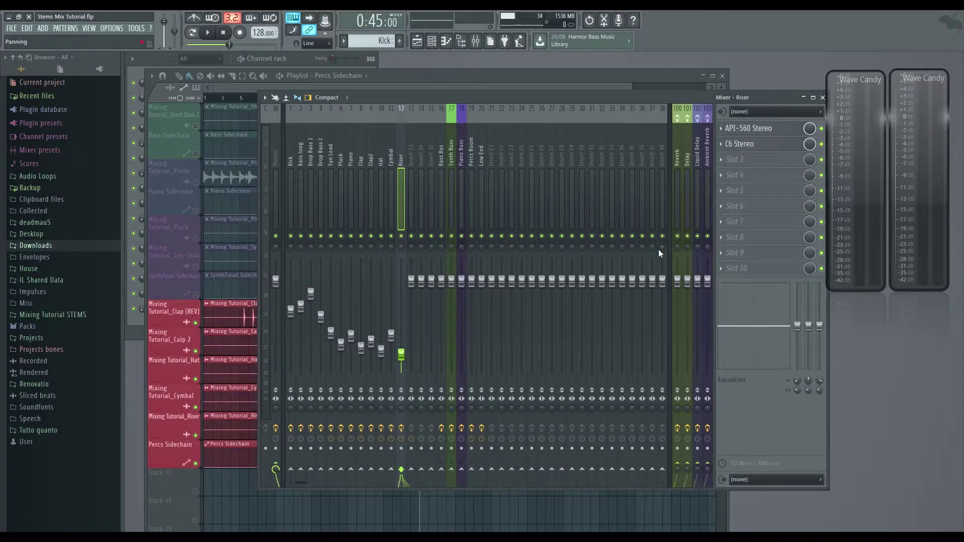
pyautogui.press('Left')
pyautogui.press('Left')
pyautogui.press('Left')
pyautogui.press('Left')
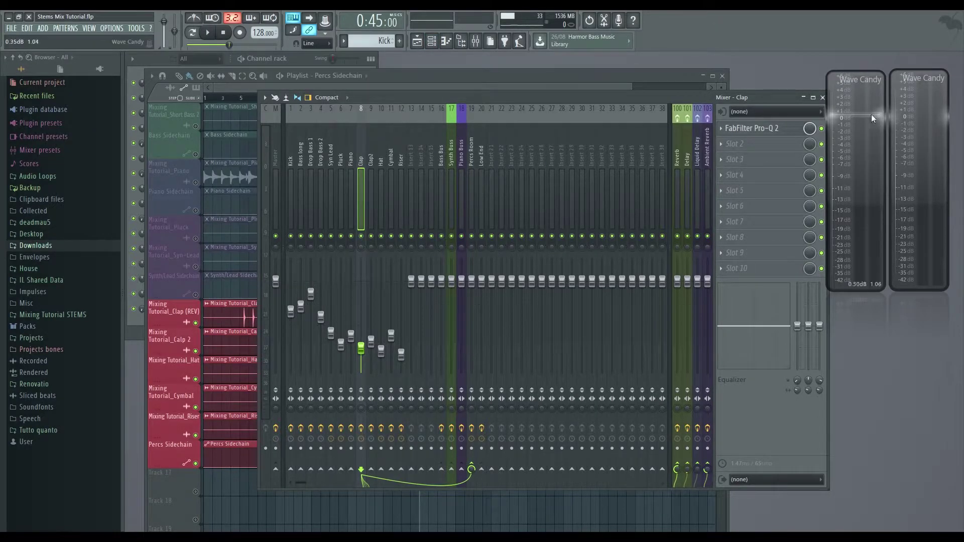
# Open FabFilter Pro-Q 2 on the Clap track and inspect its low cut, bell and high cut bands.
pyautogui.click(751, 130)
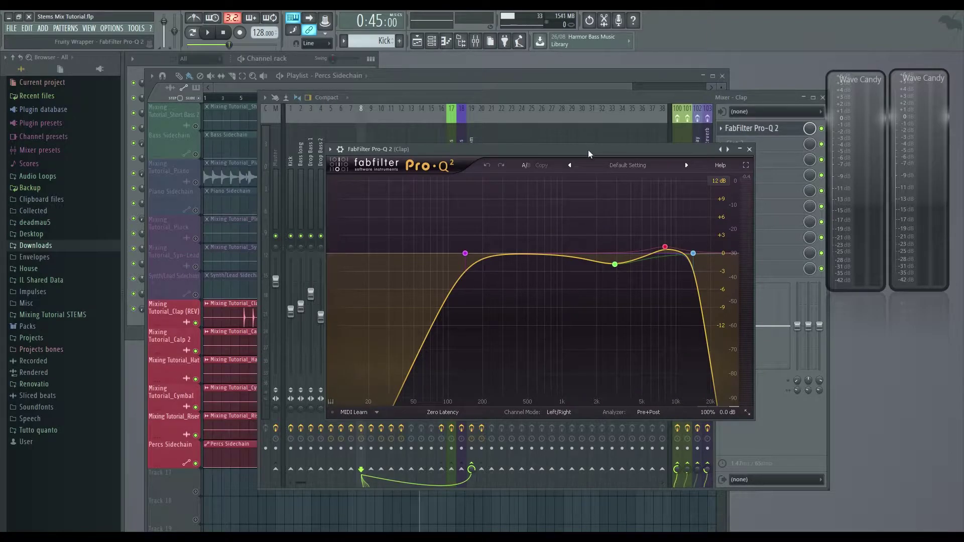
pyautogui.moveTo(583, 149); pyautogui.dragTo(637, 146)
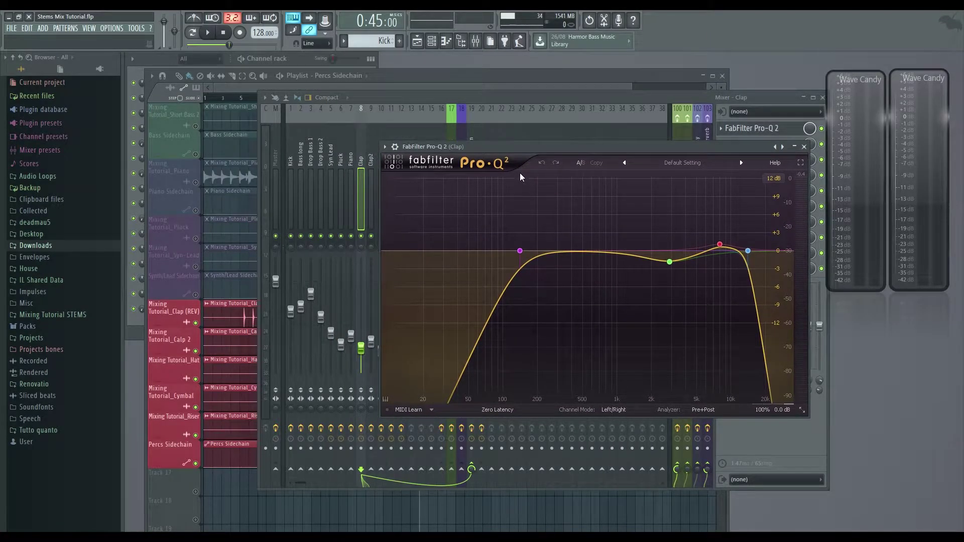
pyautogui.click(520, 251)
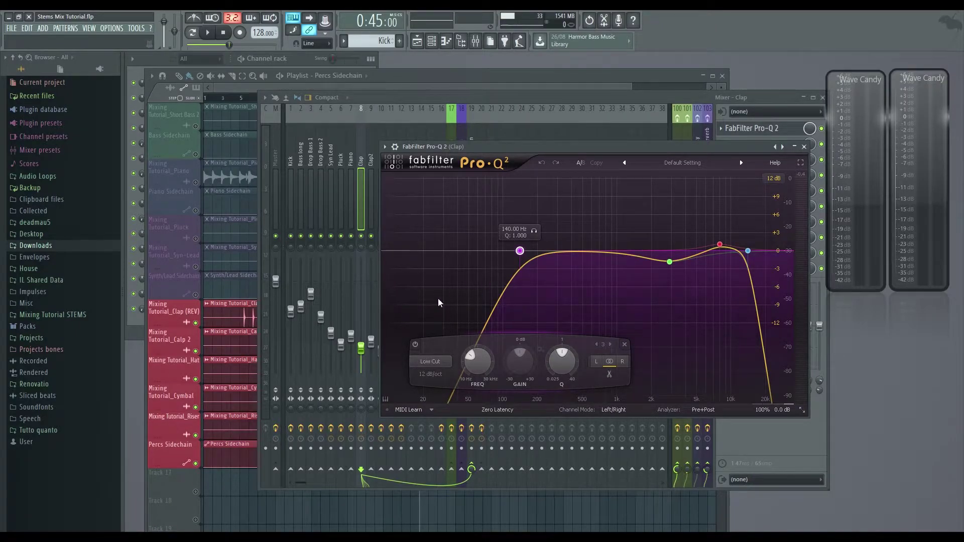
pyautogui.click(670, 264)
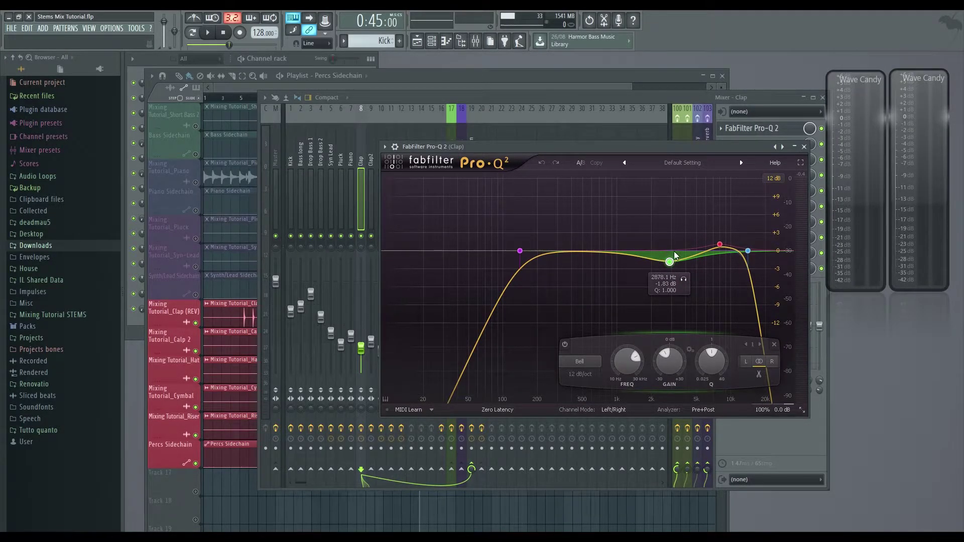
pyautogui.moveTo(722, 247)
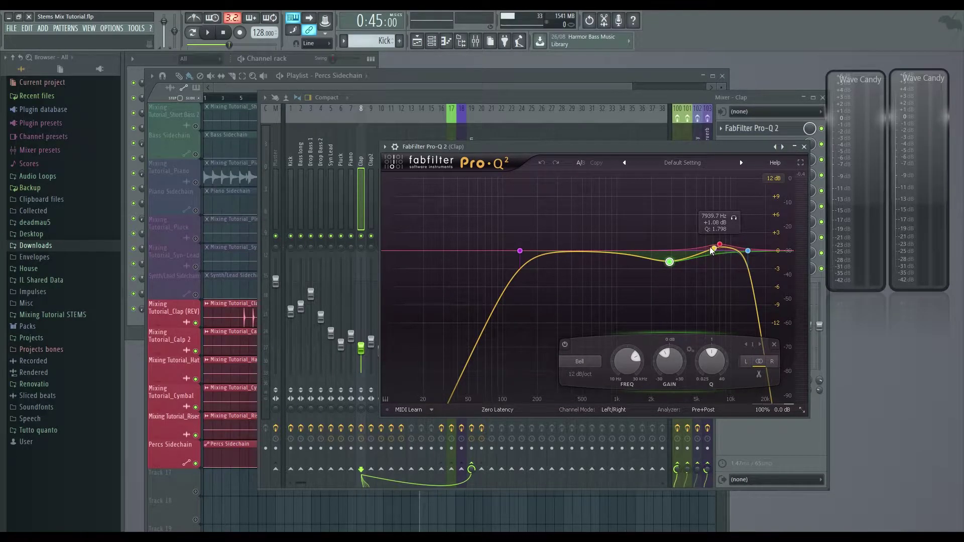
pyautogui.click(748, 251)
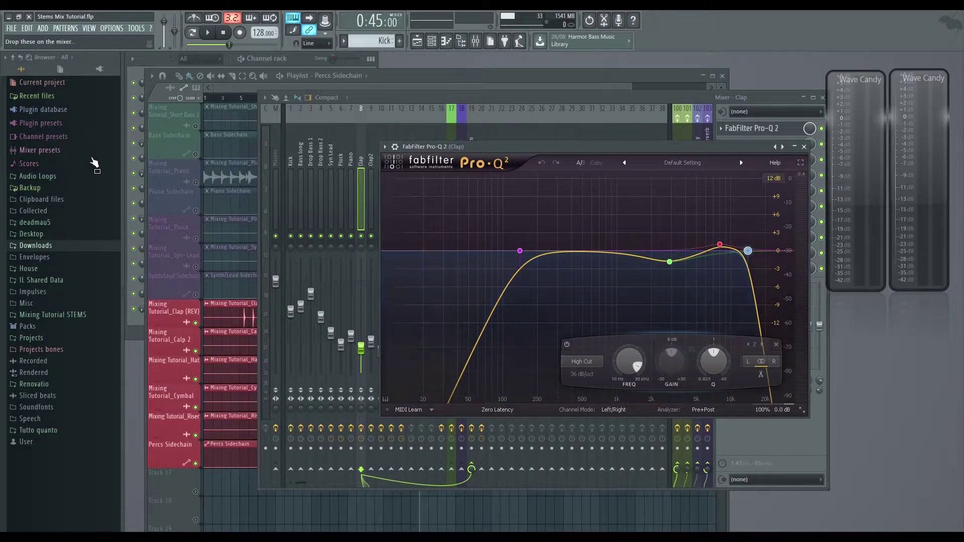
# Select bars 9 to 17 of the playlist for loop playback and solo the Clap (REV) track.
pyautogui.click(163, 263)
pyautogui.moveTo(277, 98); pyautogui.dragTo(348, 97)
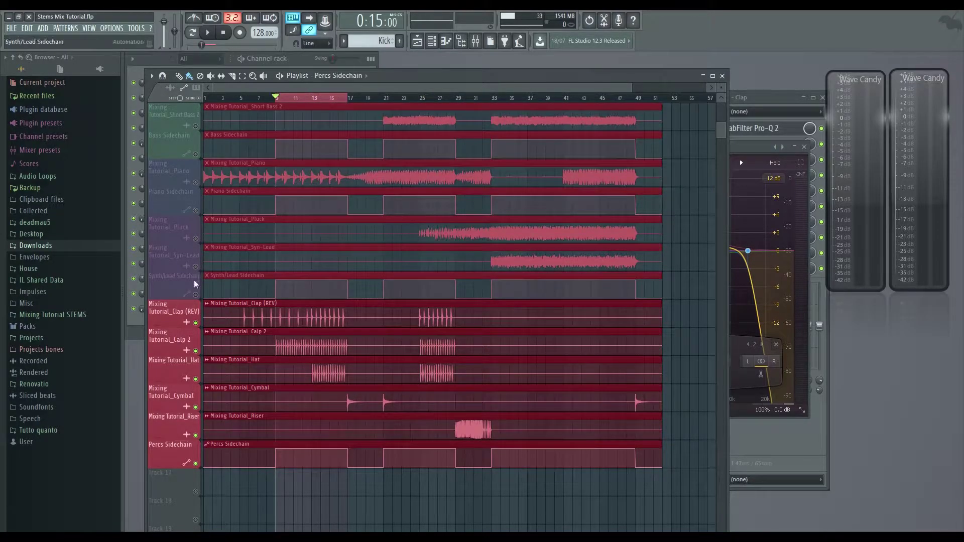
pyautogui.rightClick(196, 323)
# Bypass the effects on the Percs Room mixer track, select the Clap track and start playback of the loop.
pyautogui.click(768, 98)
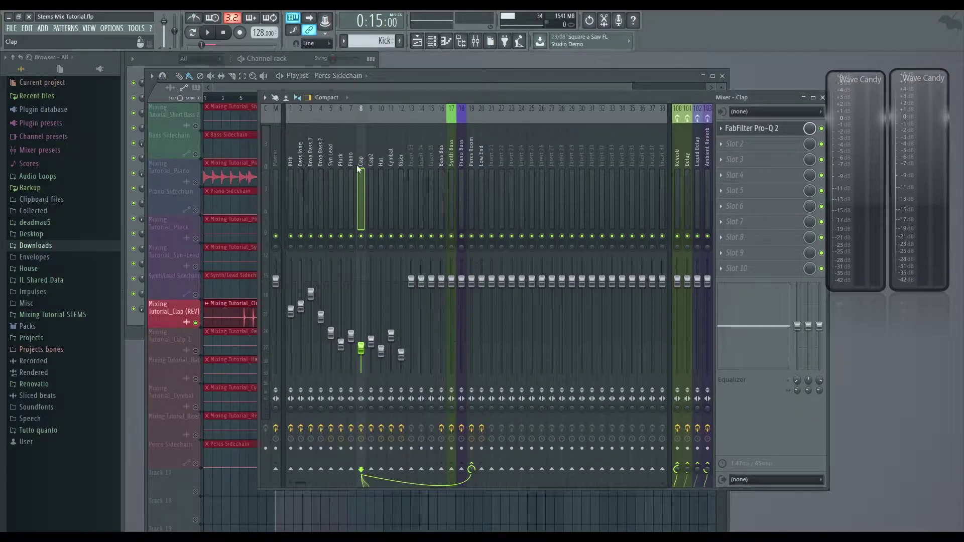
pyautogui.click(471, 162)
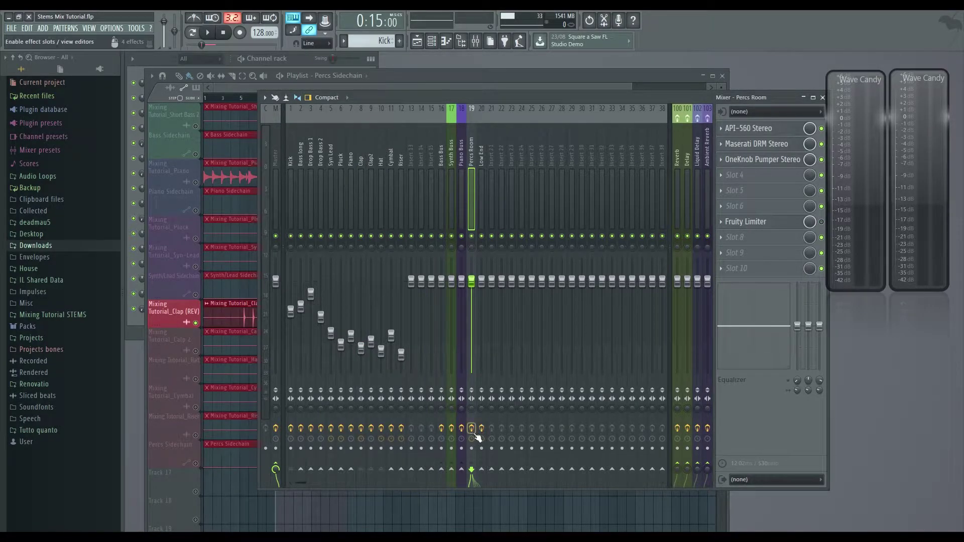
pyautogui.click(360, 222)
pyautogui.press('space')
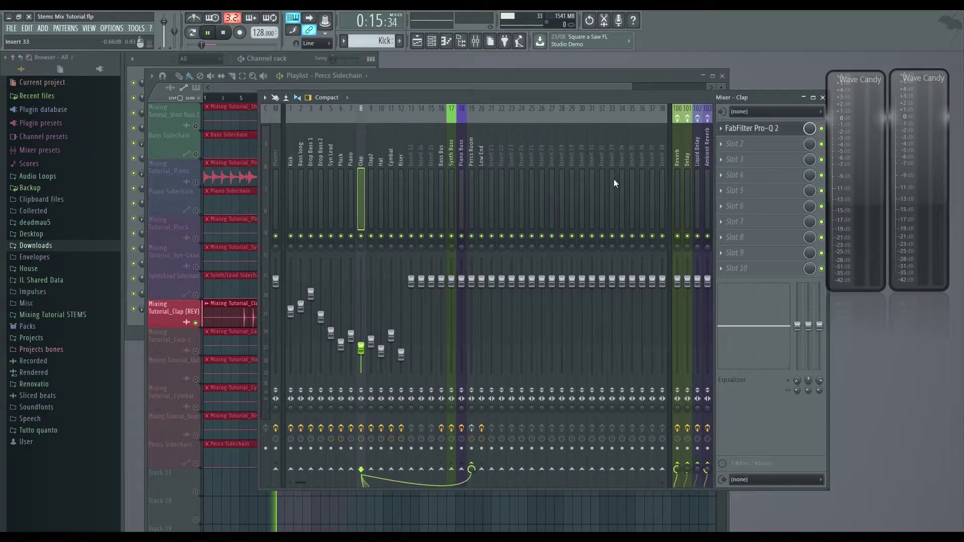
# Open FabFilter Pro-Q 2 on the Clap track and audition the 14000 Hz high cut band in solo twice.
pyautogui.click(743, 129)
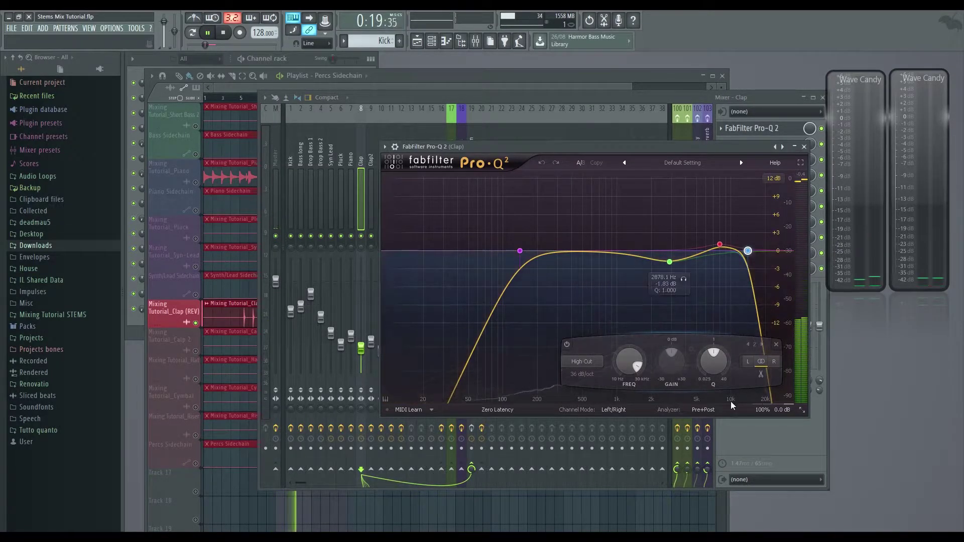
pyautogui.click(758, 233)
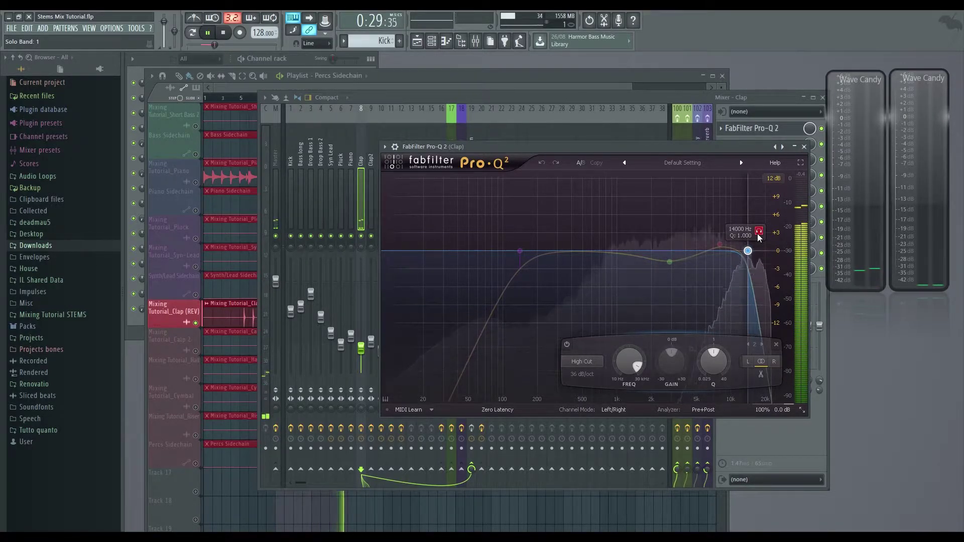
pyautogui.click(758, 233)
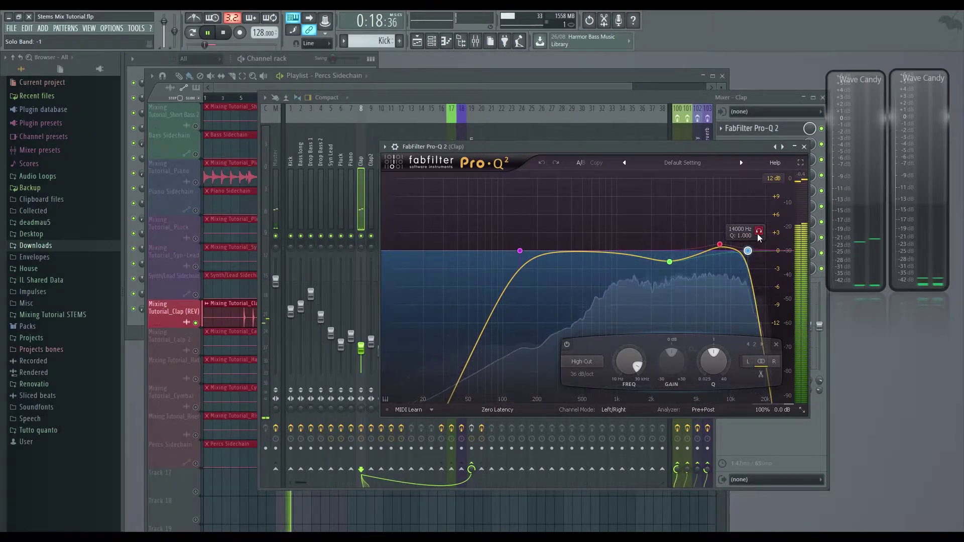
pyautogui.click(758, 233)
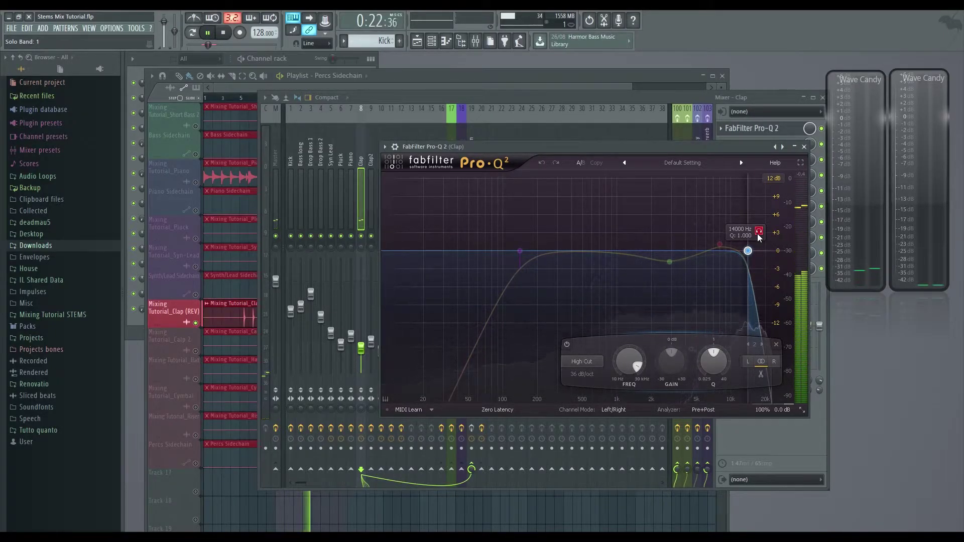
pyautogui.click(758, 233)
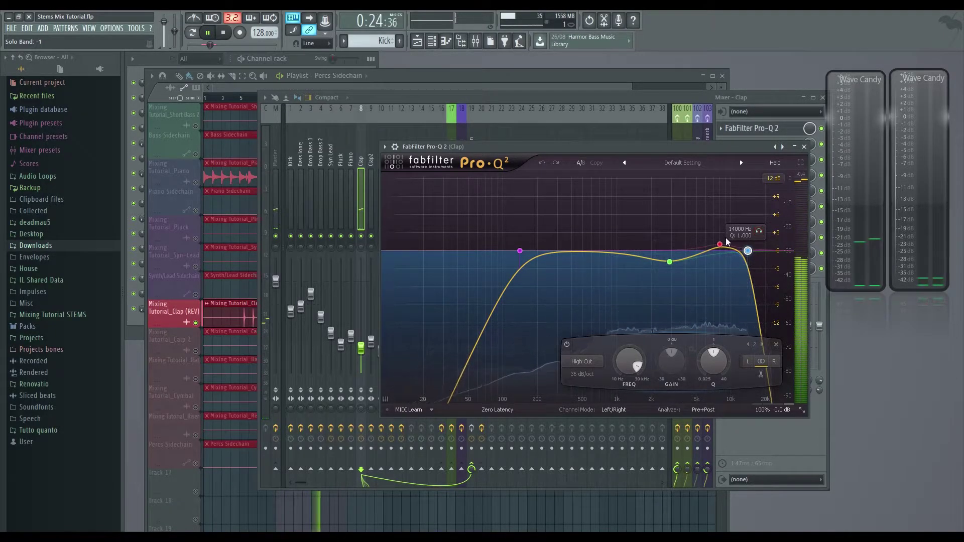
# Audition the 7939.7 Hz boost and the 2878.1 Hz cut of the Clap equalizer in solo, one after the other.
pyautogui.click(735, 218)
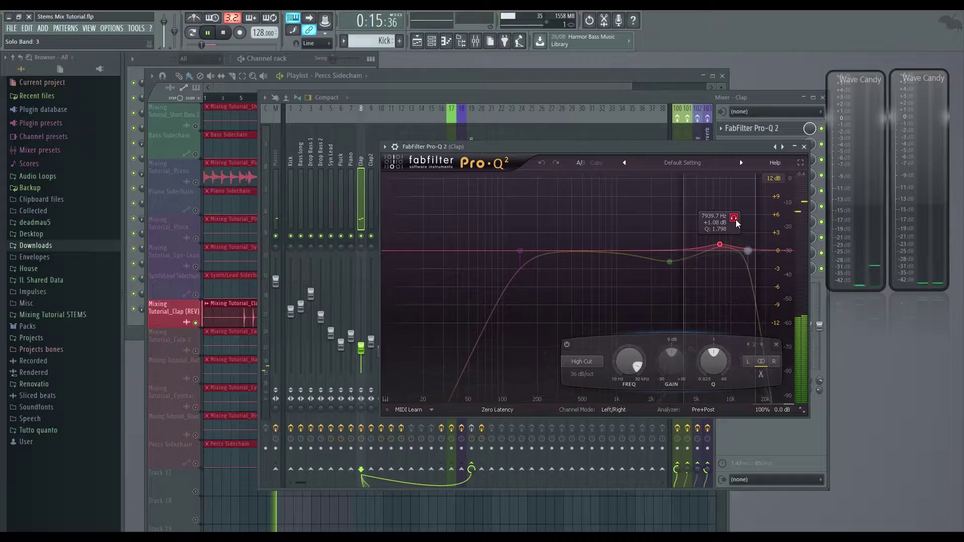
pyautogui.click(734, 218)
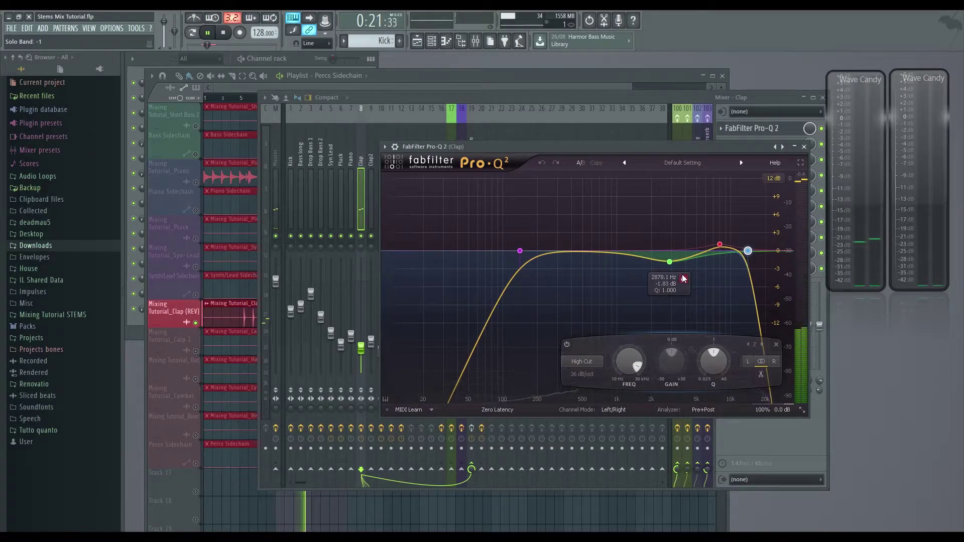
pyautogui.click(684, 279)
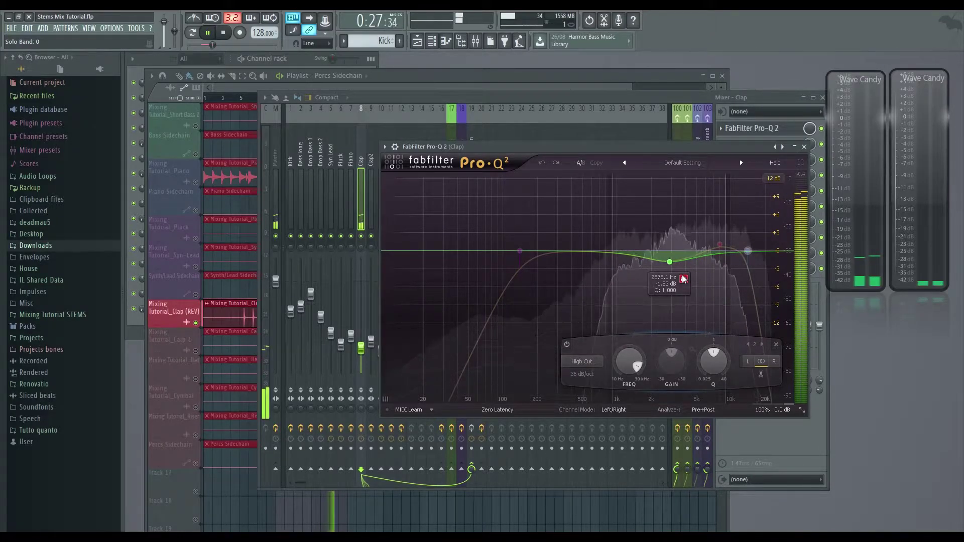
pyautogui.click(683, 279)
# Audition the Clap equalizer's 140 Hz low cut band in solo with the loop restarted, and stop playback.
pyautogui.click(533, 230)
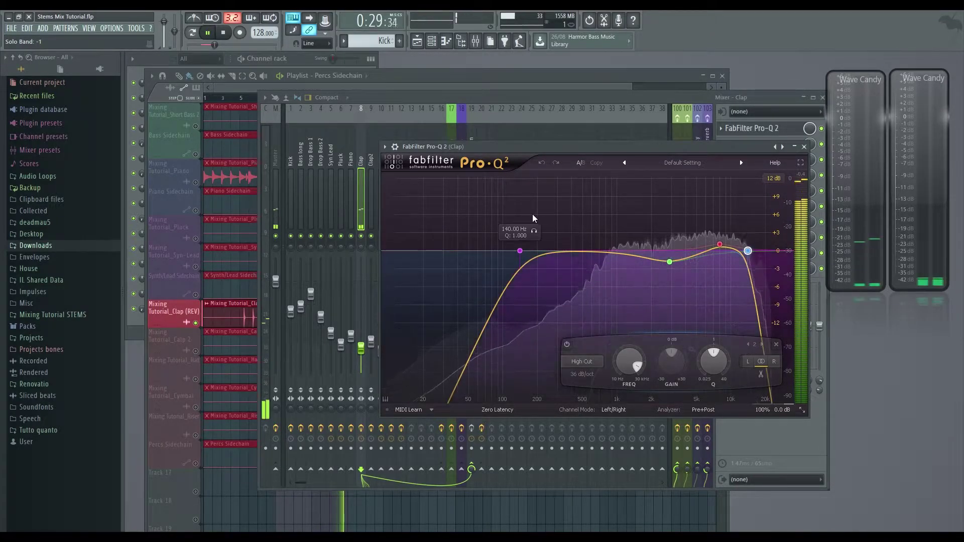
pyautogui.press('space')
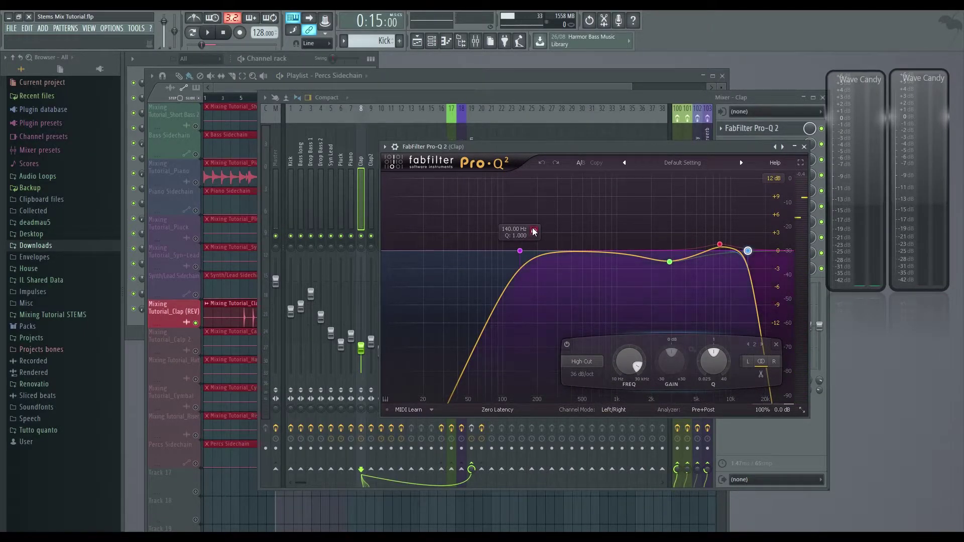
pyautogui.click(534, 231)
pyautogui.press('space')
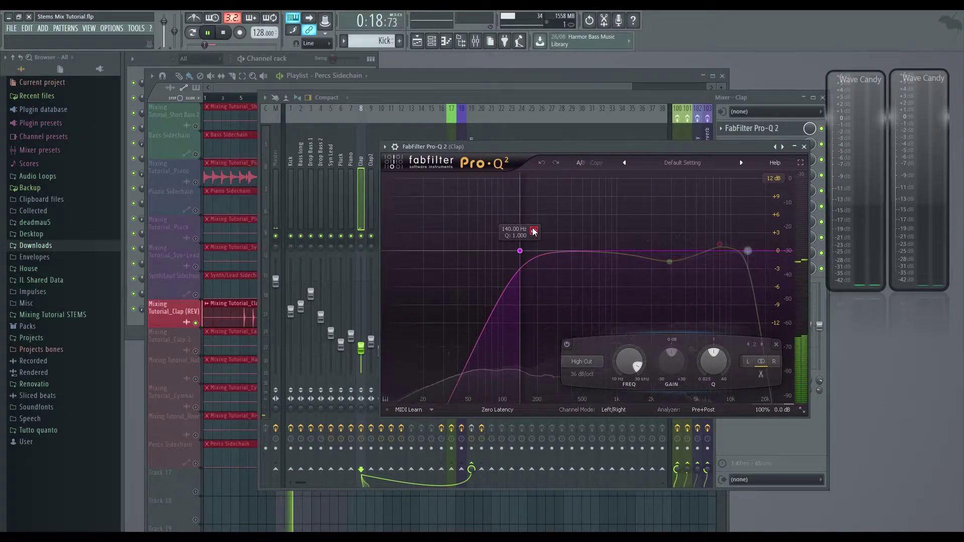
pyautogui.click(534, 231)
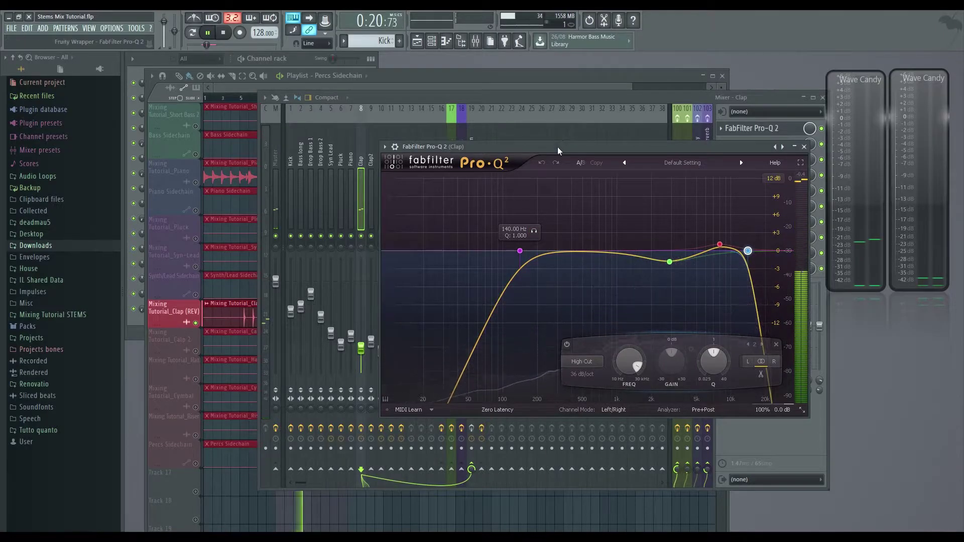
pyautogui.press('space')
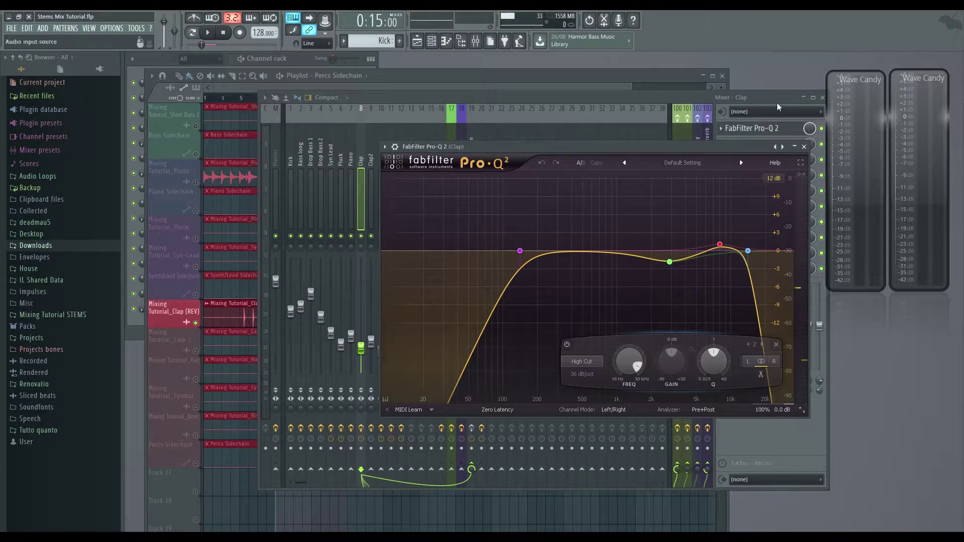
# Return to the mixer and review the effects and routing of the percussion tracks up to Cymbal and Riser.
pyautogui.click(463, 99)
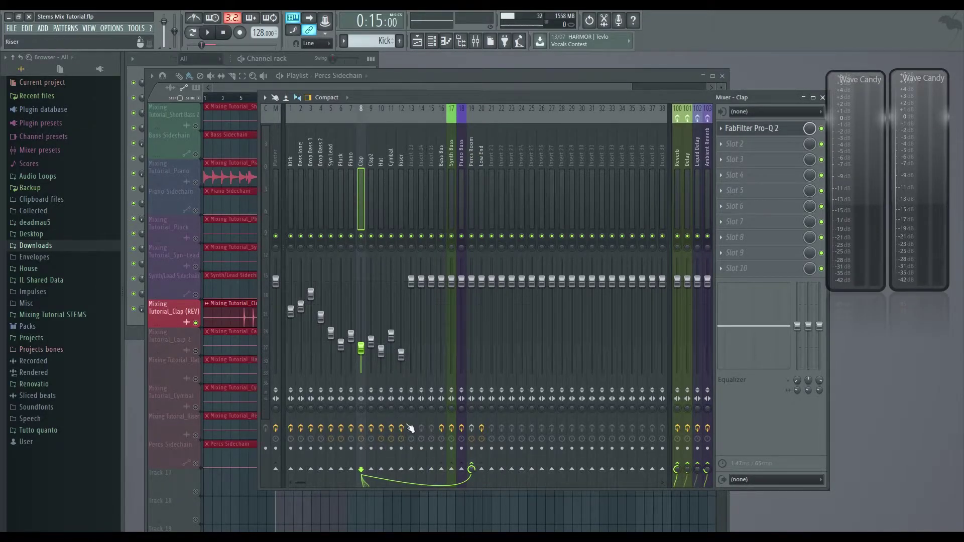
pyautogui.press('Right')
pyautogui.press('Right')
pyautogui.press('Right')
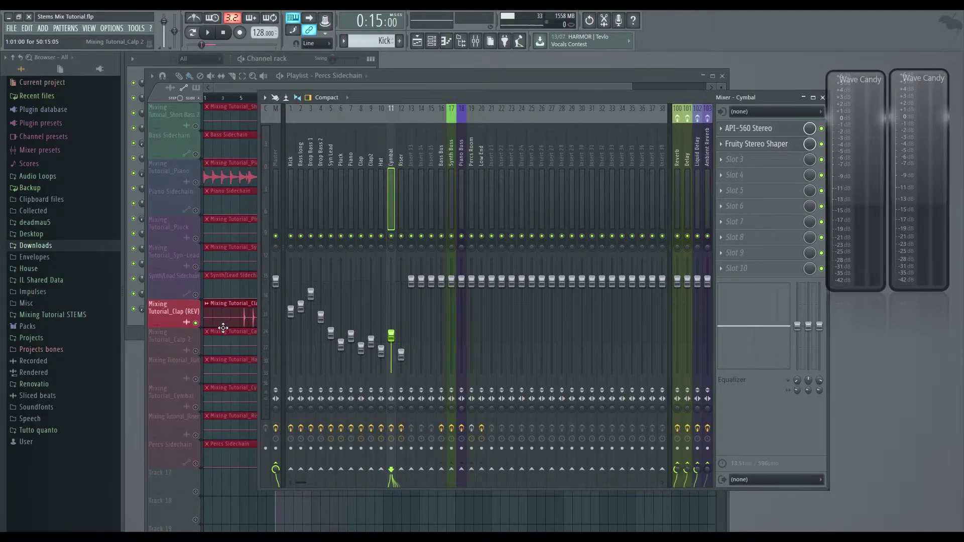
pyautogui.click(400, 378)
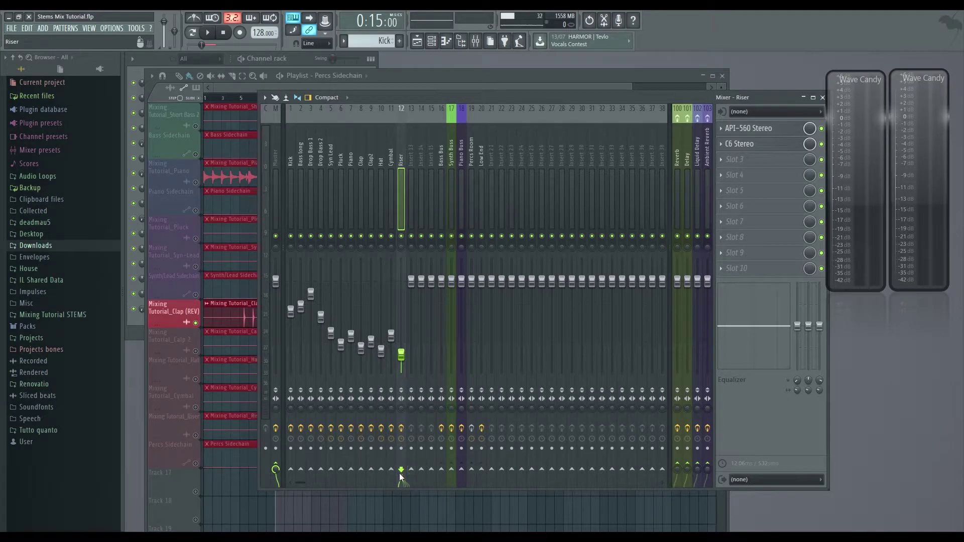
# Select the Percs Room mixer track and play the loop briefly to check the signal it receives.
pyautogui.click(471, 161)
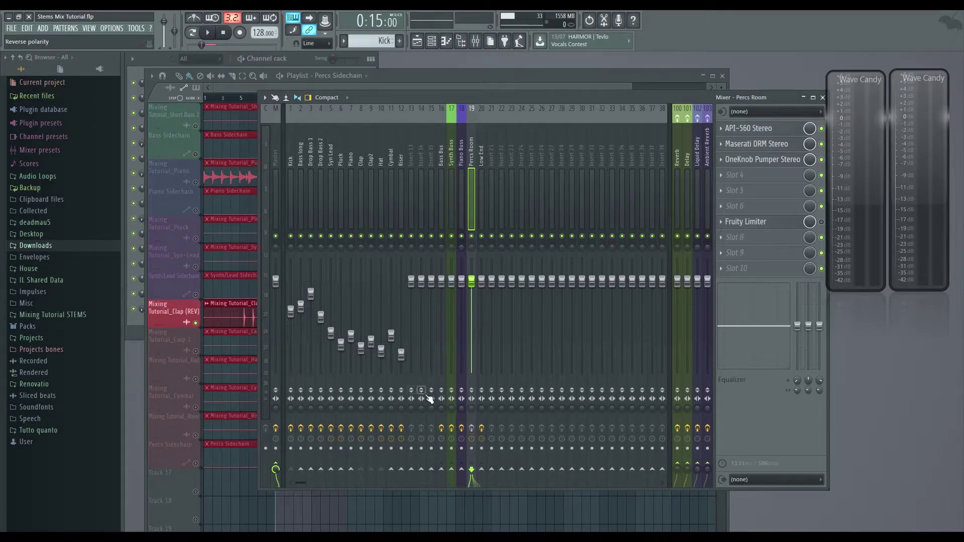
pyautogui.press('space')
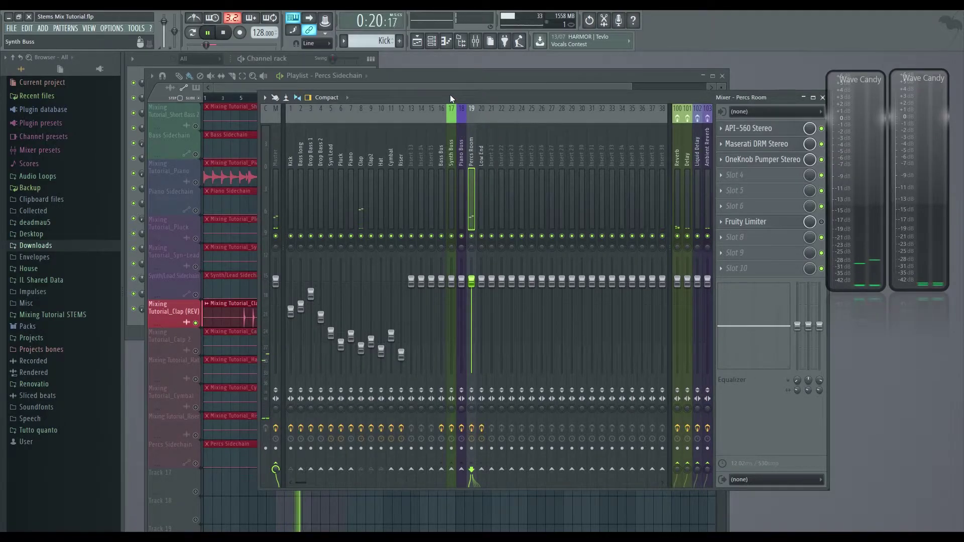
pyautogui.press('space')
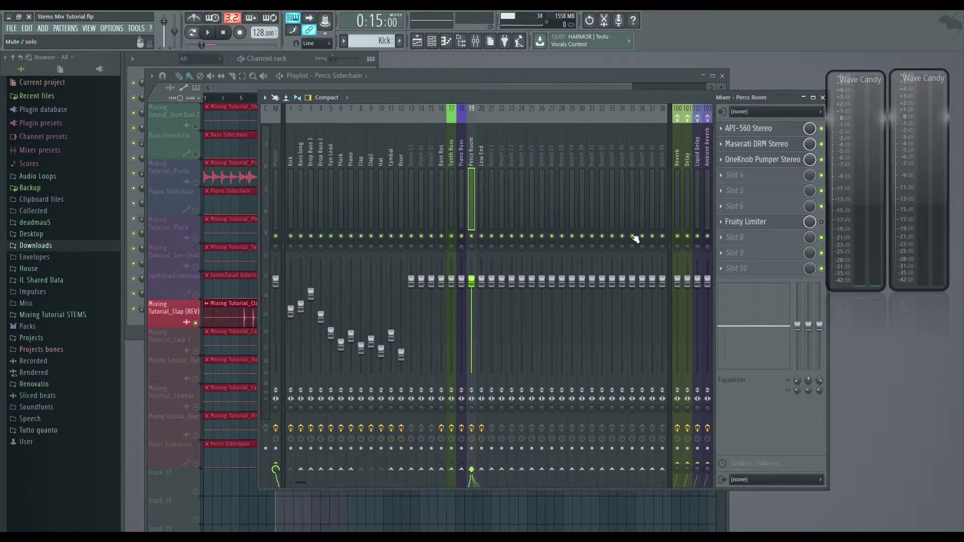
# Inspect the API-560, Maserati DRM, OneKnob Pumper and Fruity Limiter plugins on the Percs Room track, closing each one.
pyautogui.click(781, 127)
pyautogui.click(479, 160)
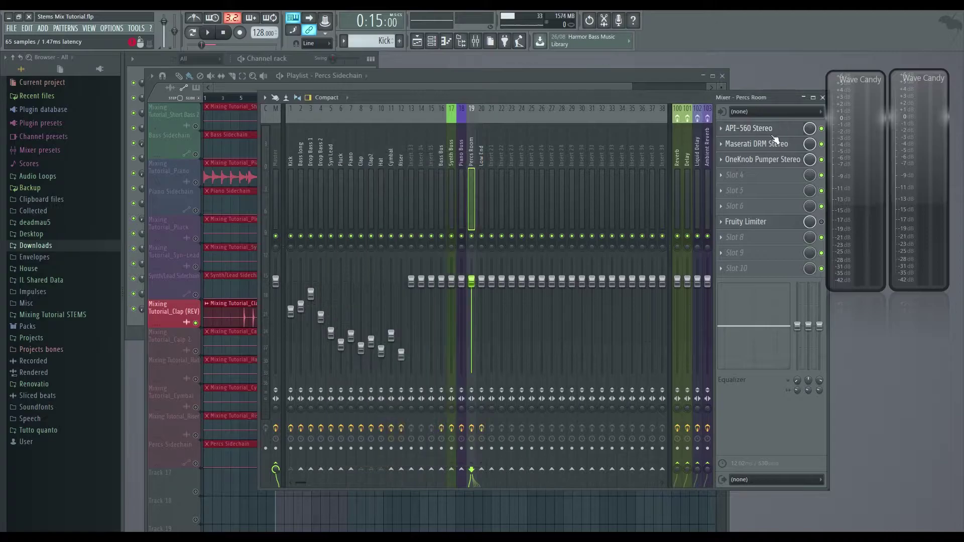
pyautogui.click(774, 144)
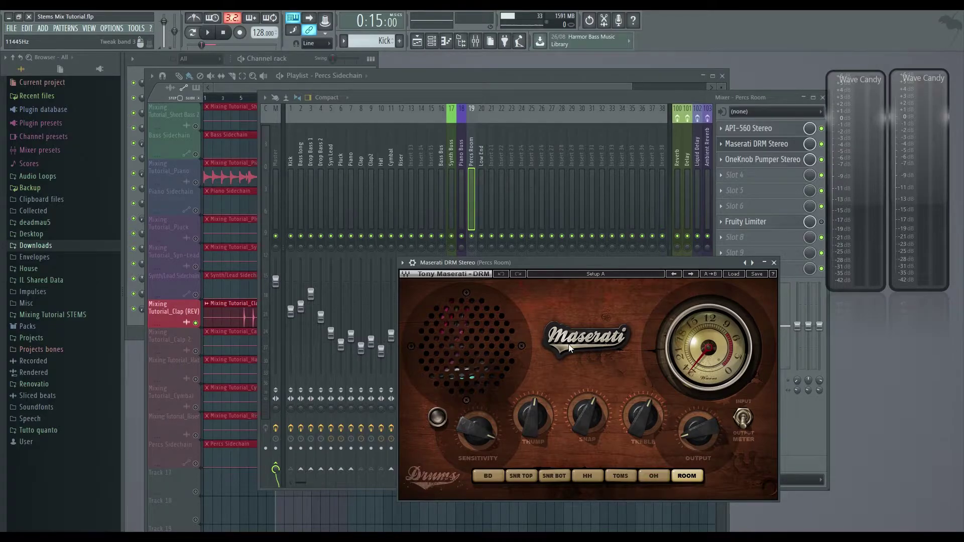
pyautogui.click(774, 263)
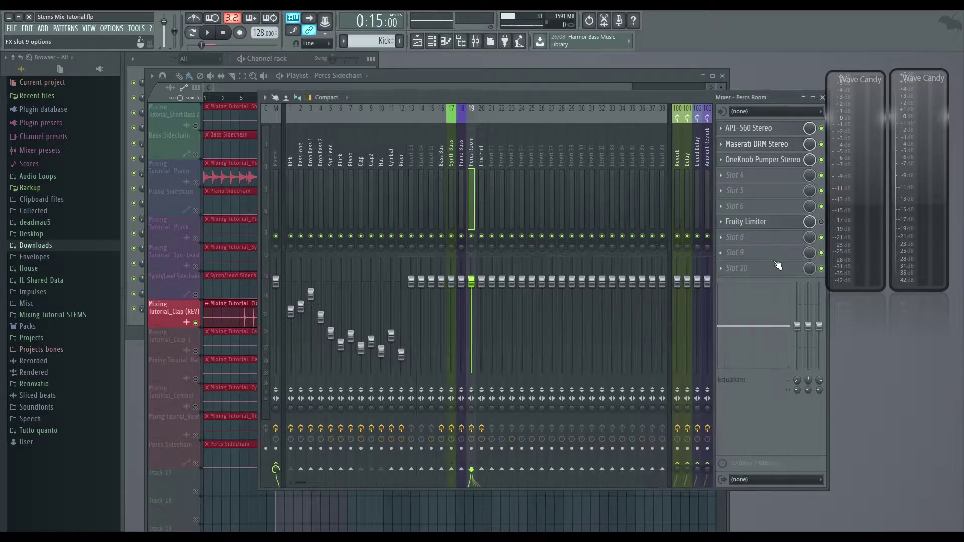
pyautogui.click(740, 162)
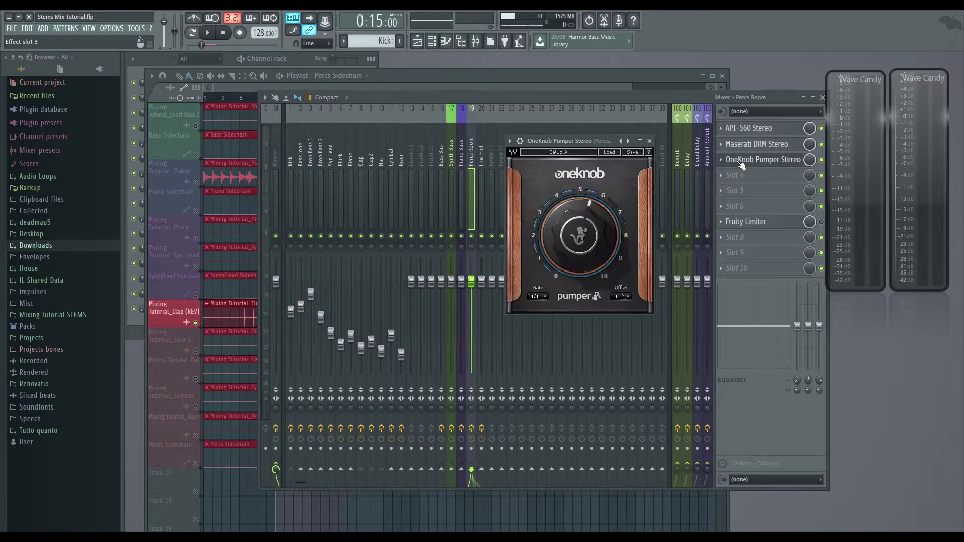
pyautogui.click(650, 141)
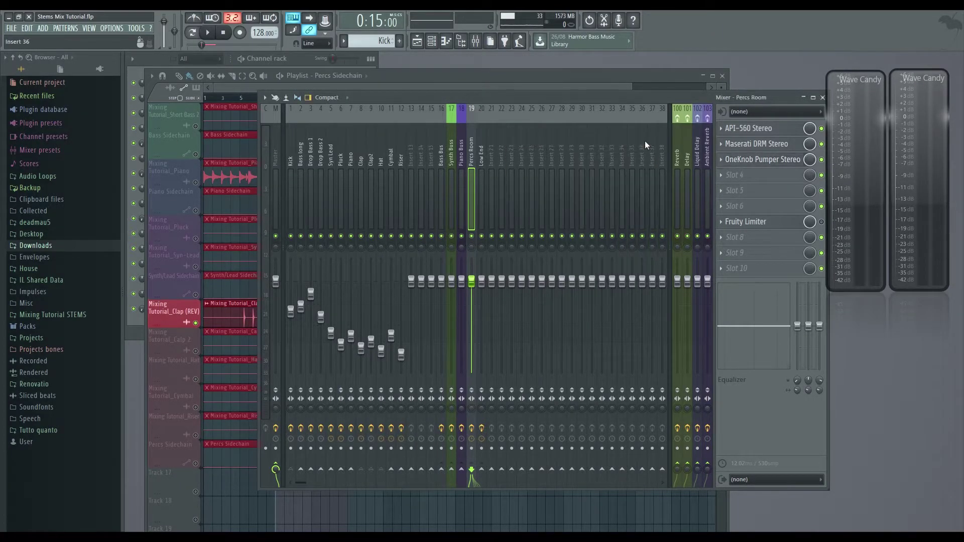
pyautogui.click(754, 224)
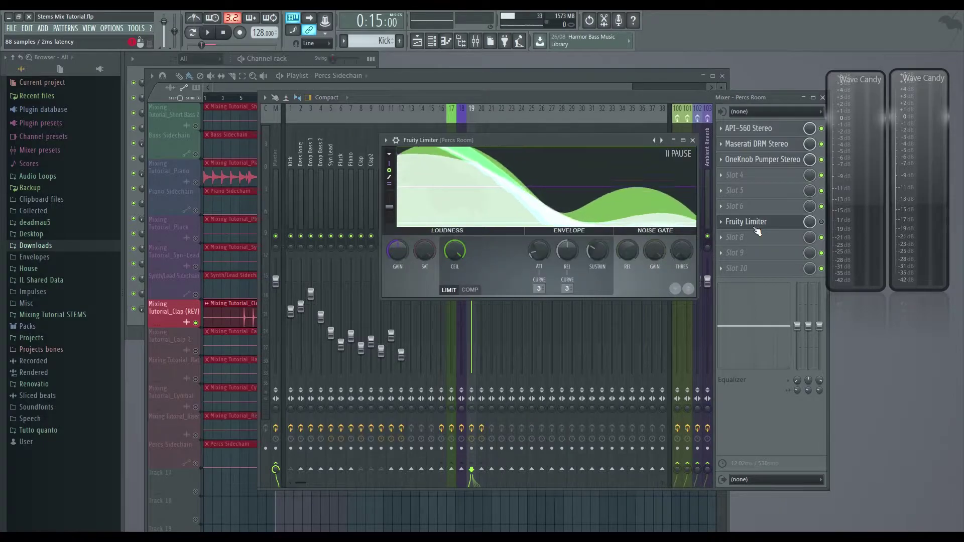
pyautogui.click(694, 140)
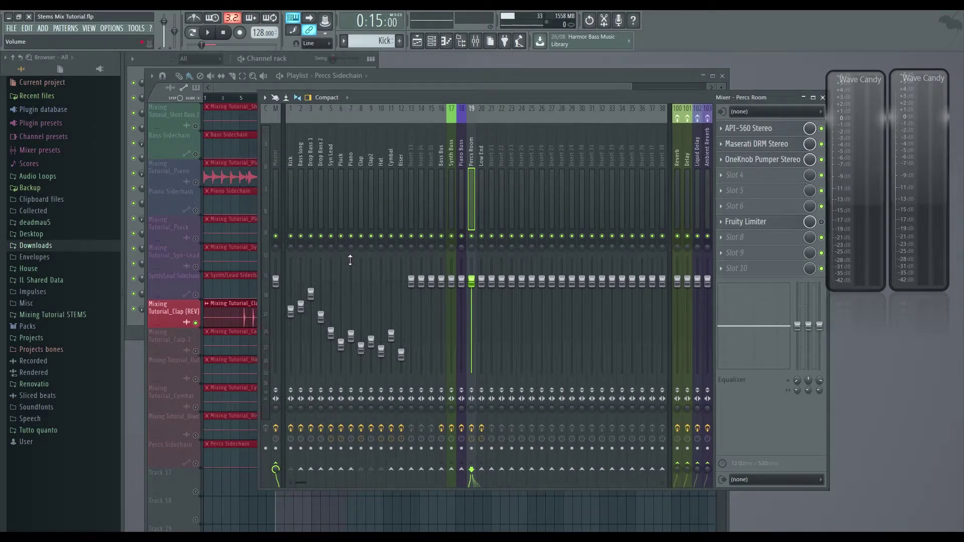
# Check the sidechain and percussion tracks in the playlist and review the effects of the Clap, Clap2 and Hat mixer tracks.
pyautogui.click(196, 294)
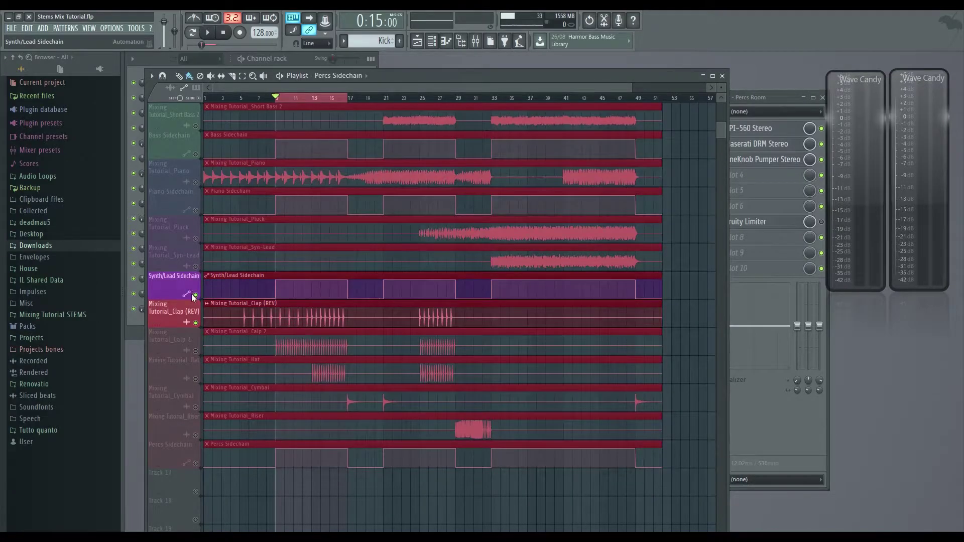
pyautogui.click(742, 119)
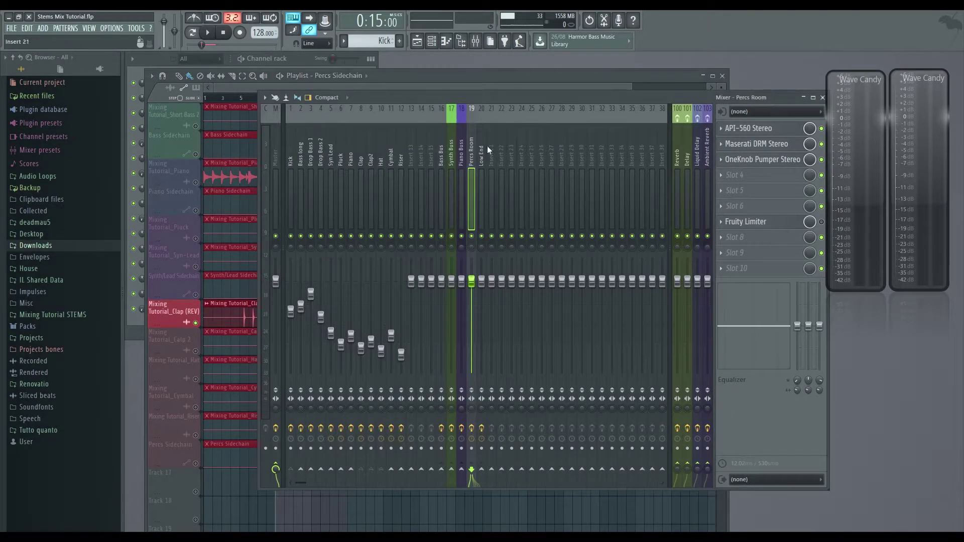
pyautogui.click(359, 166)
pyautogui.click(371, 169)
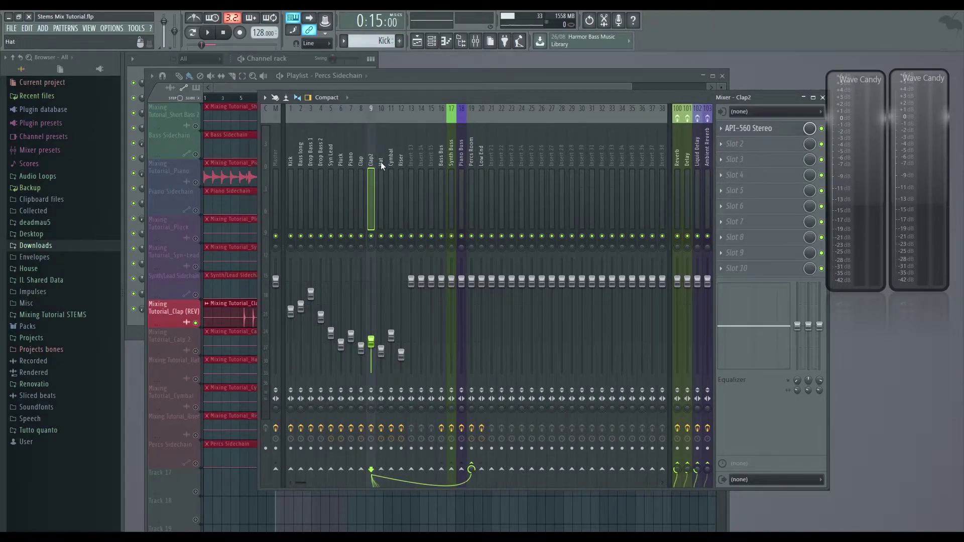
pyautogui.click(382, 165)
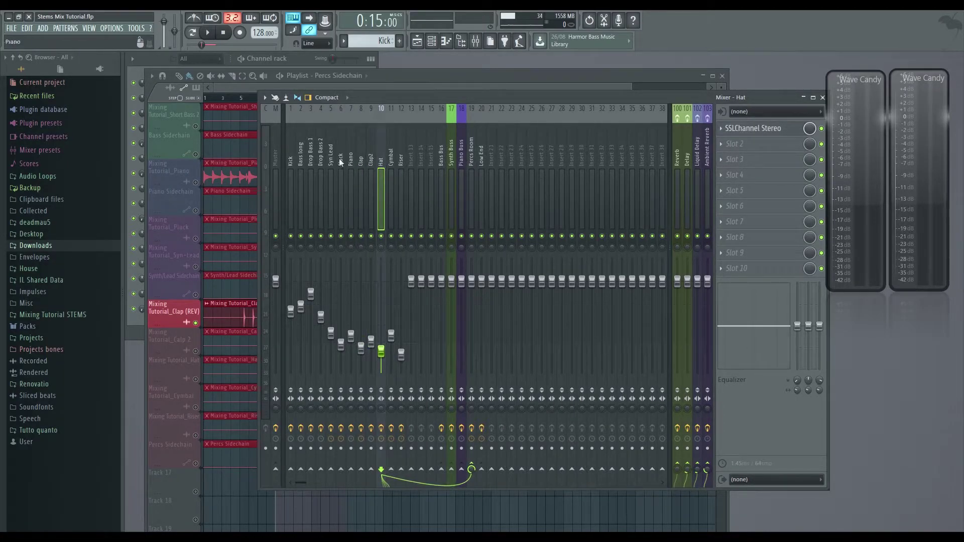
# Unmute the Calp 2 track alongside Clap (REV) in the playlist and start playback of the loop.
pyautogui.click(193, 279)
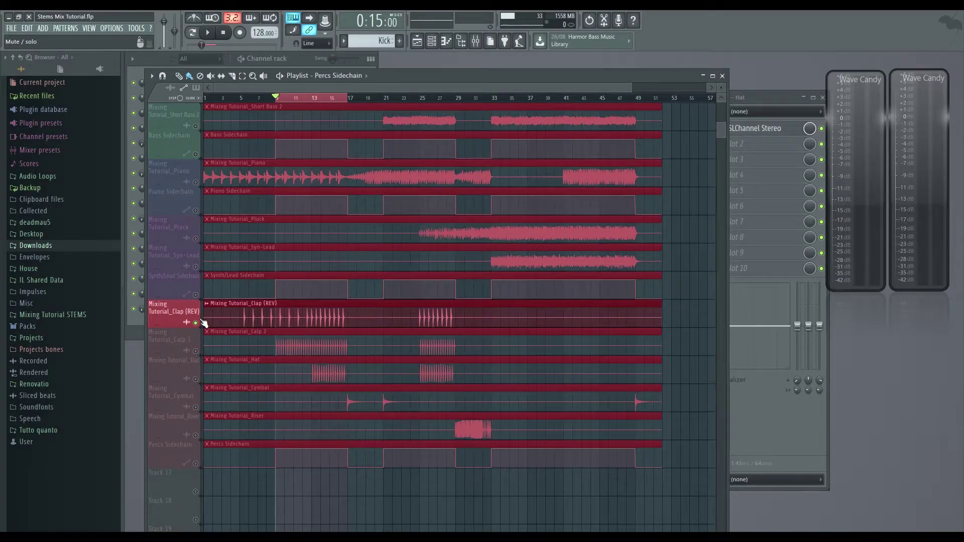
pyautogui.rightClick(199, 333)
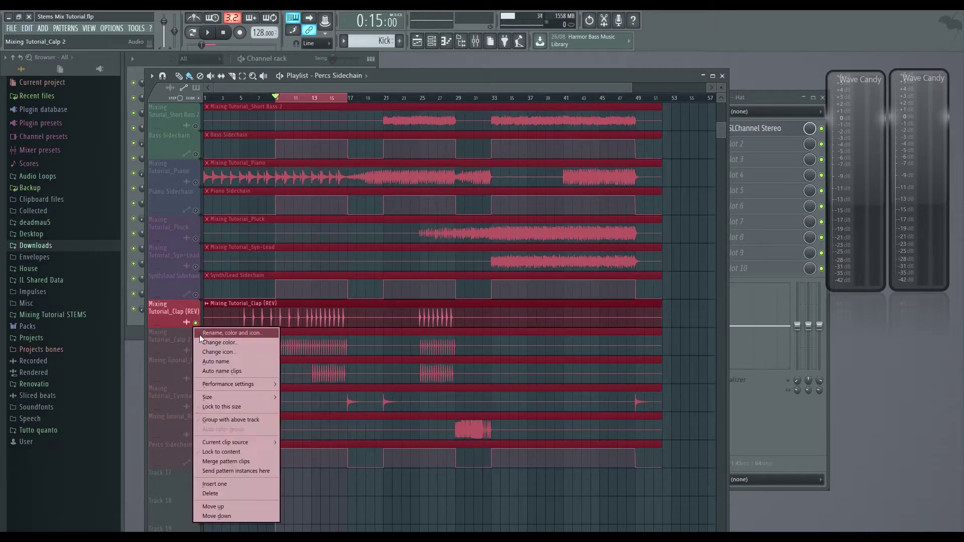
pyautogui.click(177, 336)
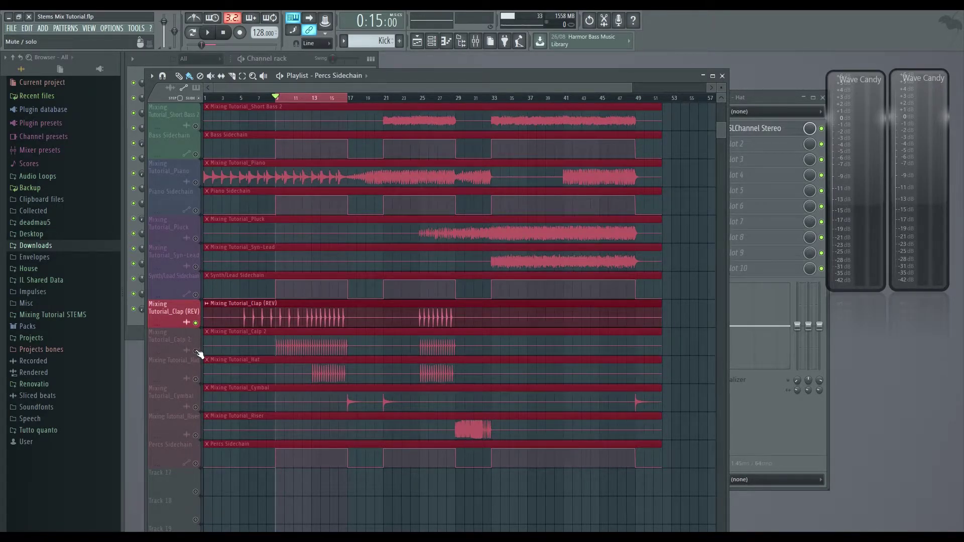
pyautogui.click(197, 351)
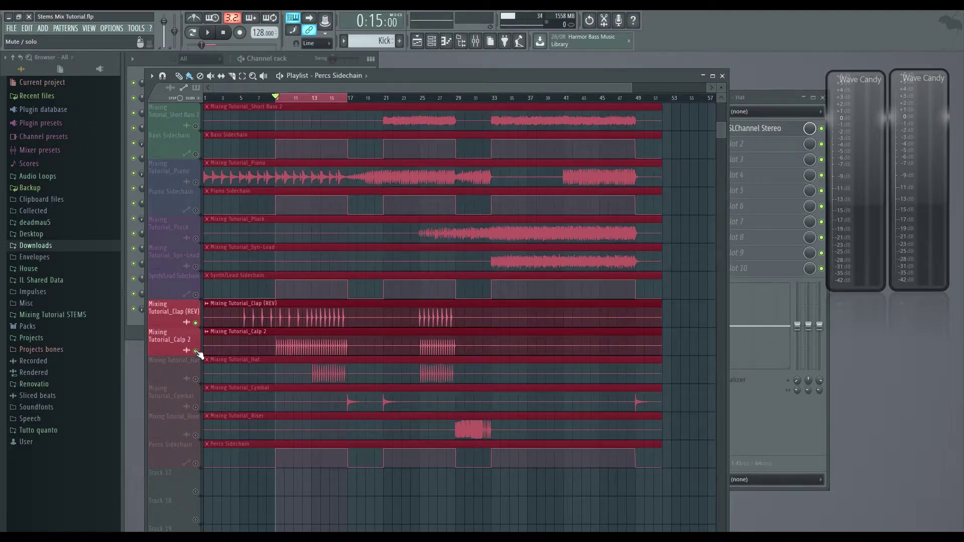
pyautogui.press('space')
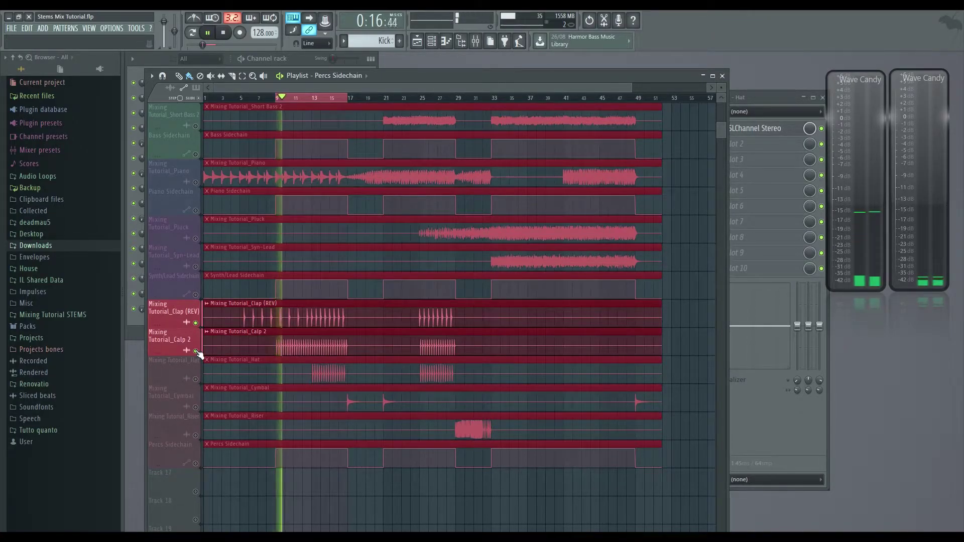
# Stop playback, solo the Calp 2 track in the playlist and select the Clap2 mixer track.
pyautogui.press('space')
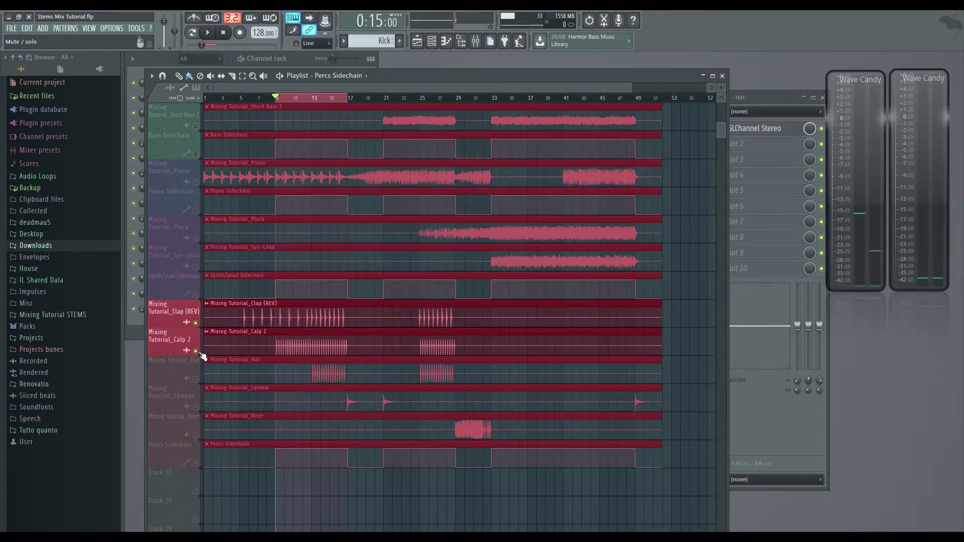
pyautogui.click(180, 344)
pyautogui.click(761, 97)
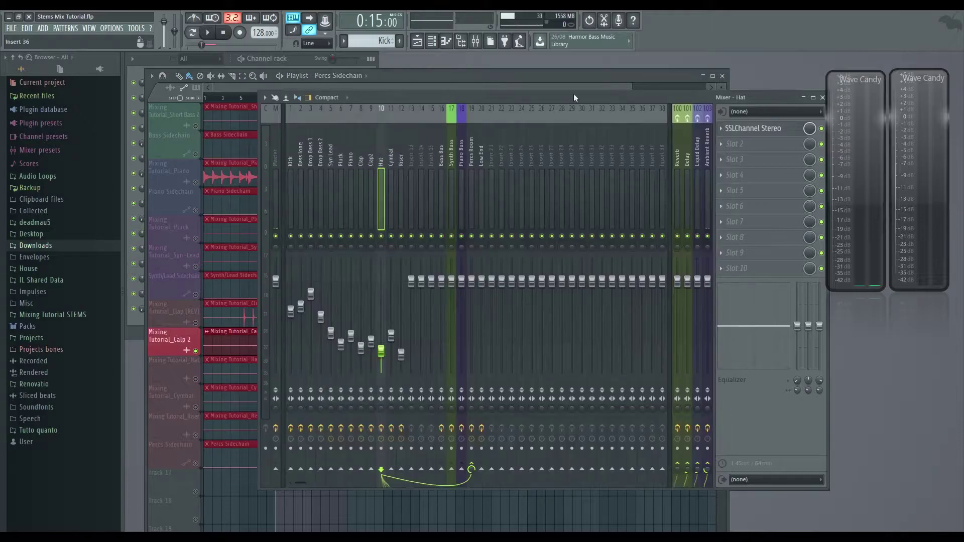
pyautogui.click(373, 161)
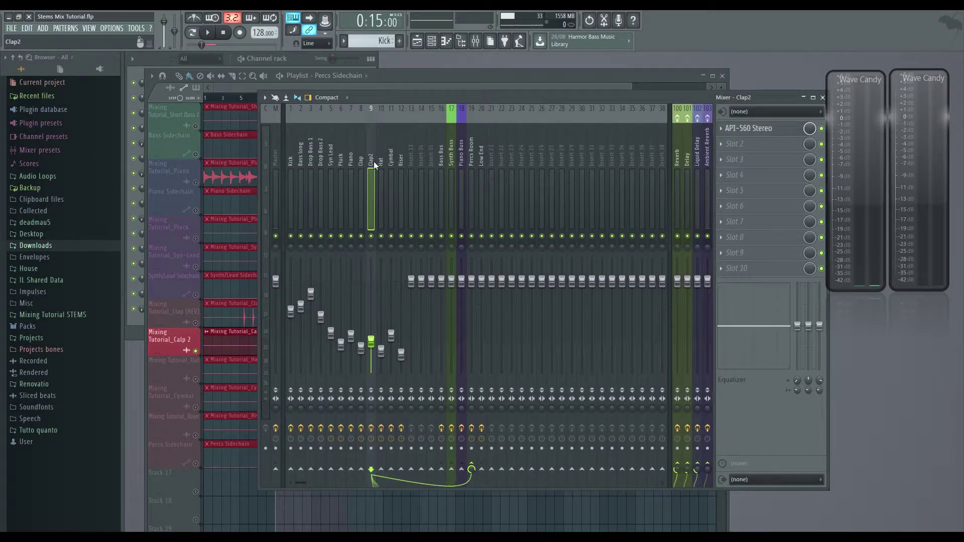
# Review the API-560 equalizer on the Clap2 track while playing the loop, then close the plugin.
pyautogui.click(748, 128)
pyautogui.moveTo(433, 159); pyautogui.dragTo(578, 128)
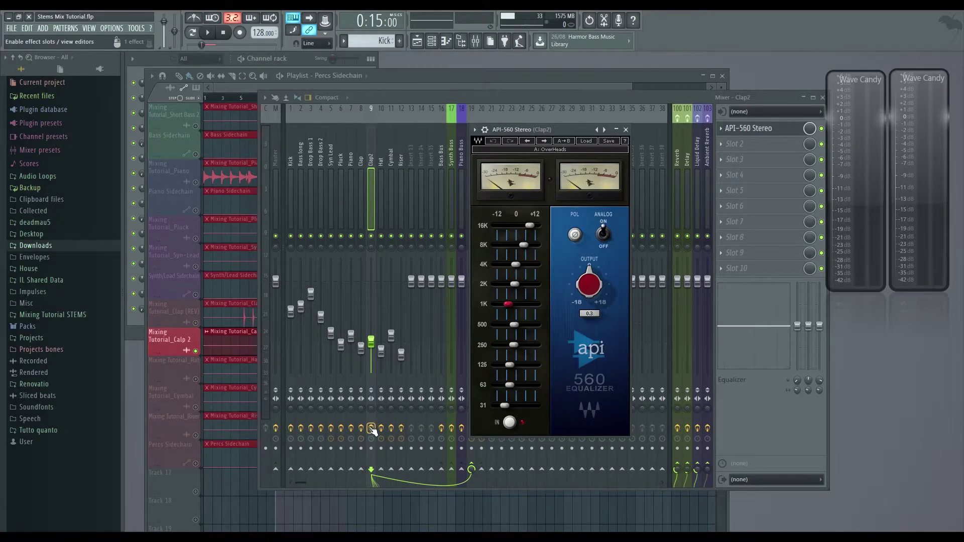
pyautogui.press('space')
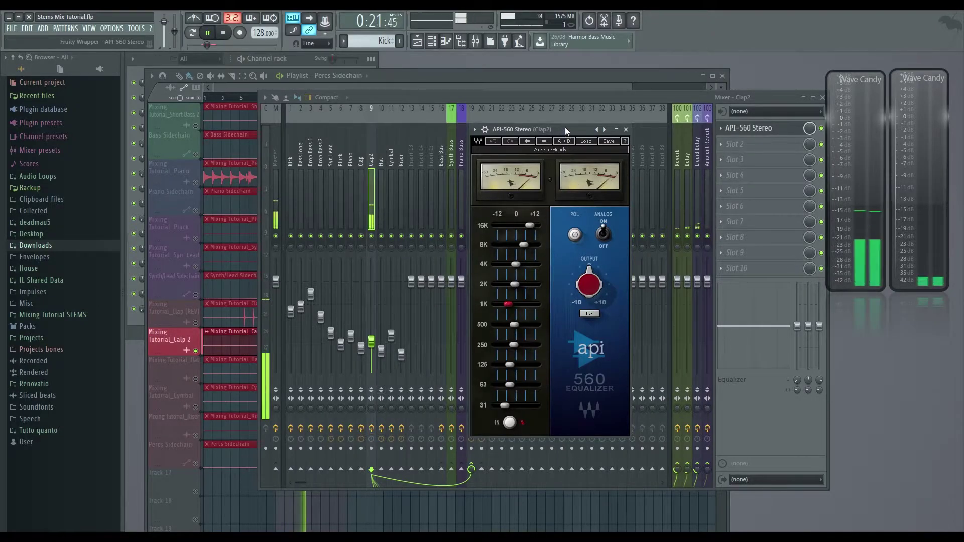
pyautogui.press('space')
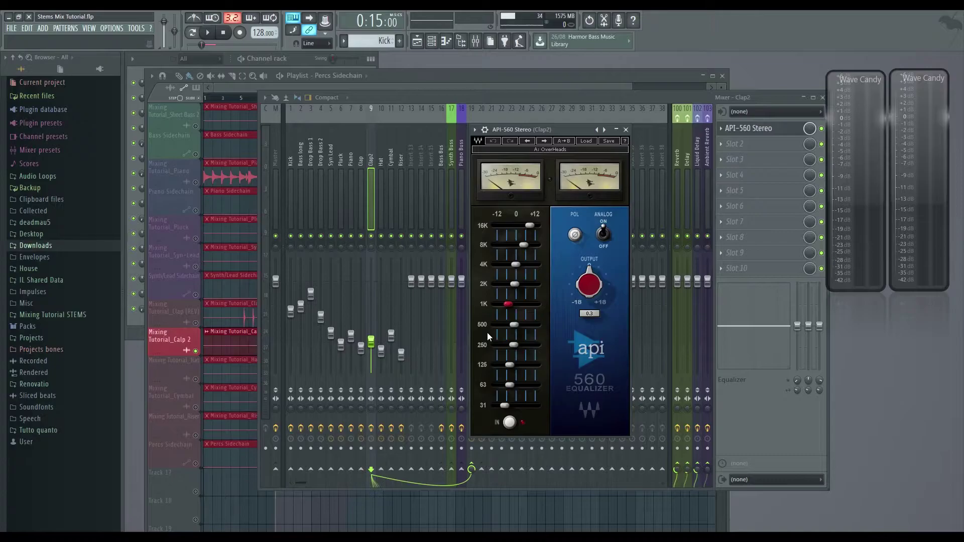
pyautogui.click(626, 130)
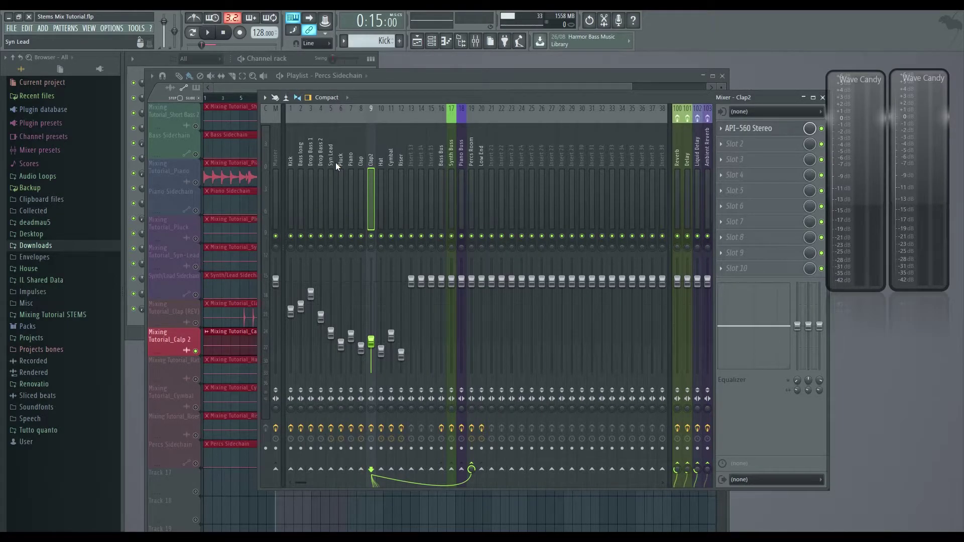
# Select the Hat mixer track, solo the Hat stem in the playlist and loop bars 13 to 17 in playback.
pyautogui.press('Right')
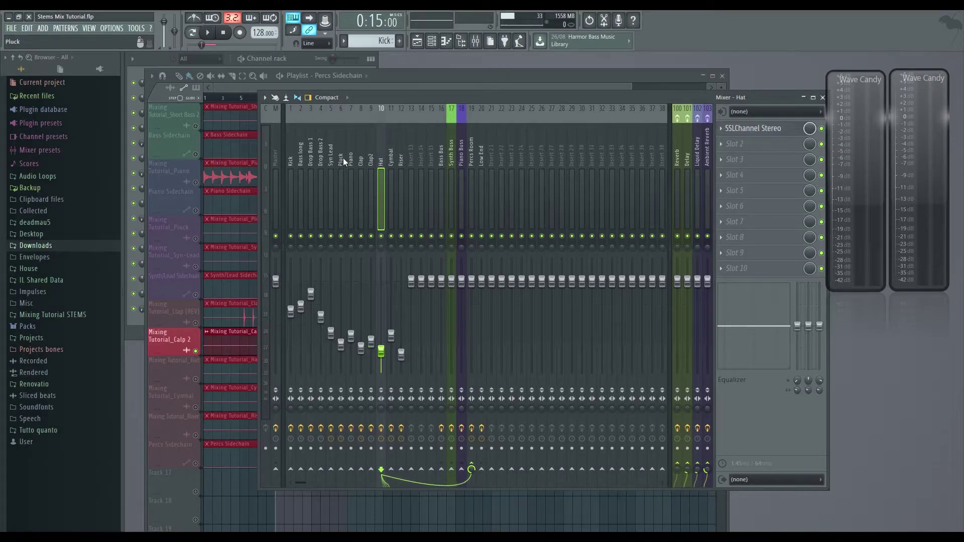
pyautogui.click(161, 346)
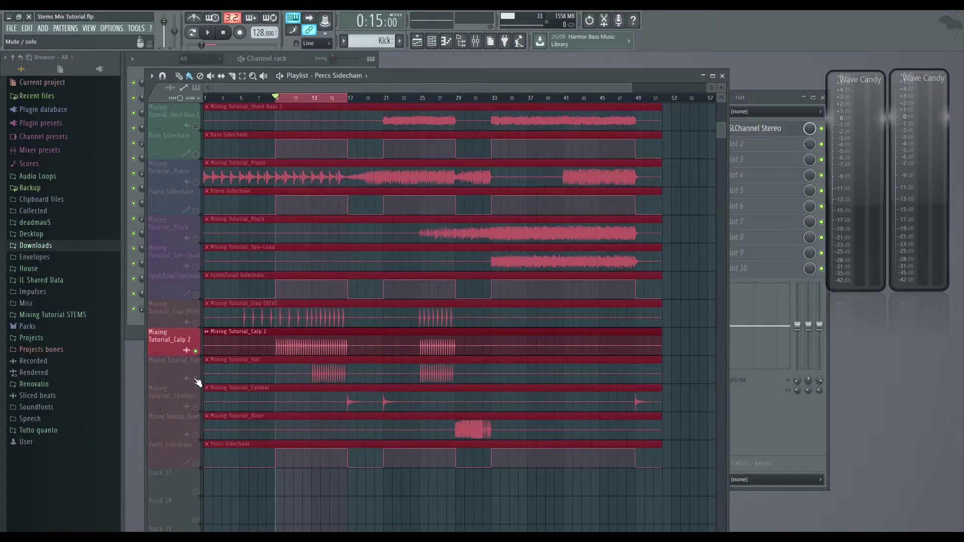
pyautogui.click(197, 380)
pyautogui.moveTo(298, 97); pyautogui.dragTo(315, 99)
pyautogui.press('space')
# Examine the equalizer settings of the SSLChannel plugin on the Hat track during playback and with it stopped, and close the plugin.
pyautogui.click(770, 100)
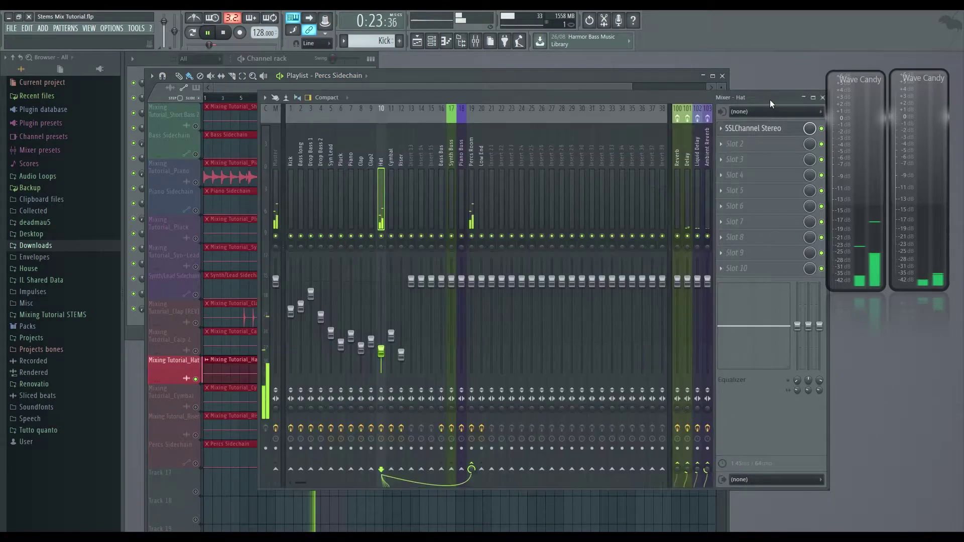
pyautogui.click(766, 129)
pyautogui.moveTo(512, 187); pyautogui.dragTo(606, 106)
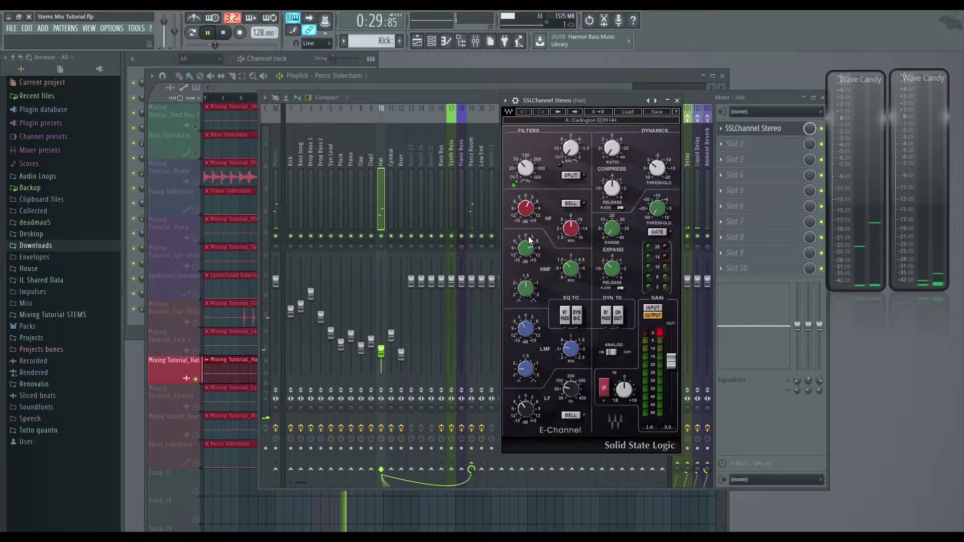
pyautogui.press('space')
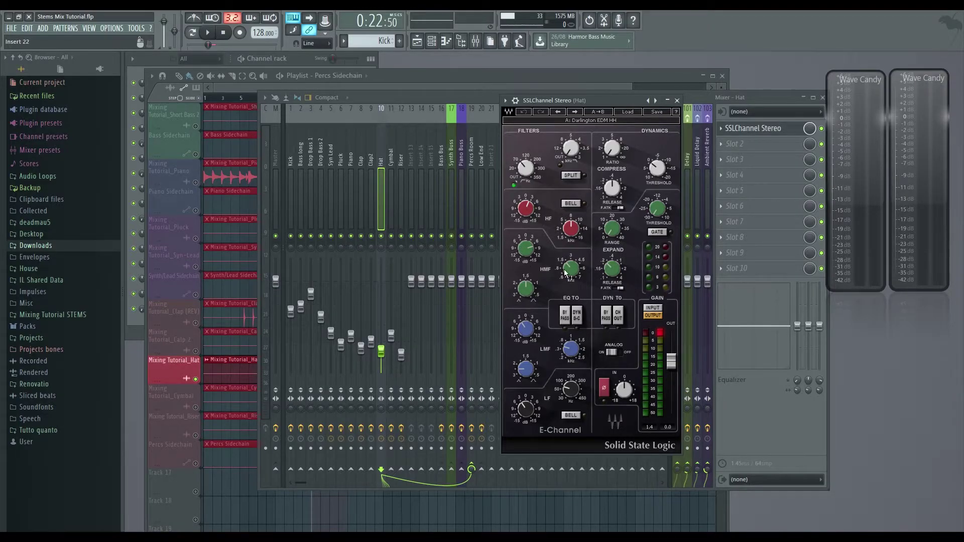
pyautogui.moveTo(568, 274)
pyautogui.moveTo(577, 353)
pyautogui.moveTo(569, 395)
pyautogui.moveTo(518, 393)
pyautogui.click(677, 101)
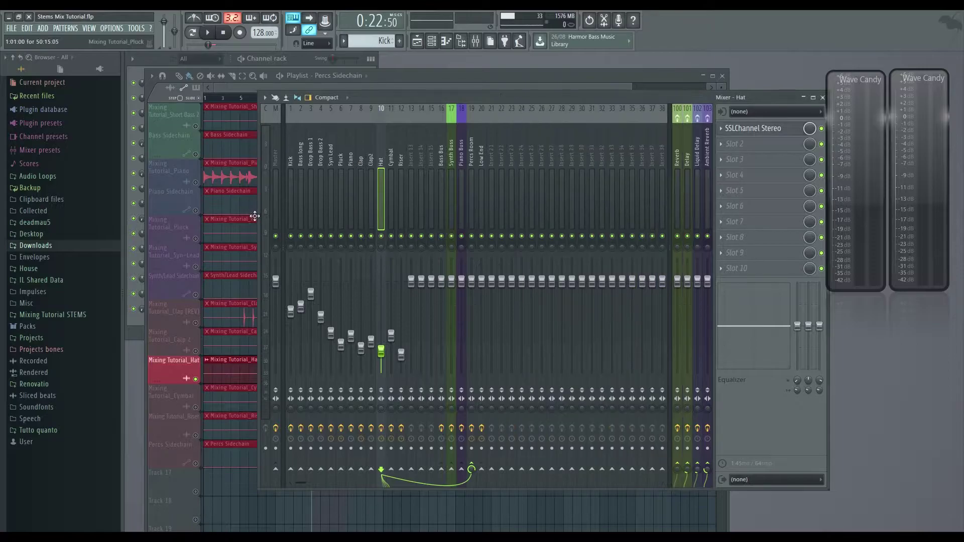
# Unmute the Calp 2 and Clap (REV) tracks alongside Hat in the playlist and play the loop briefly.
pyautogui.click(188, 325)
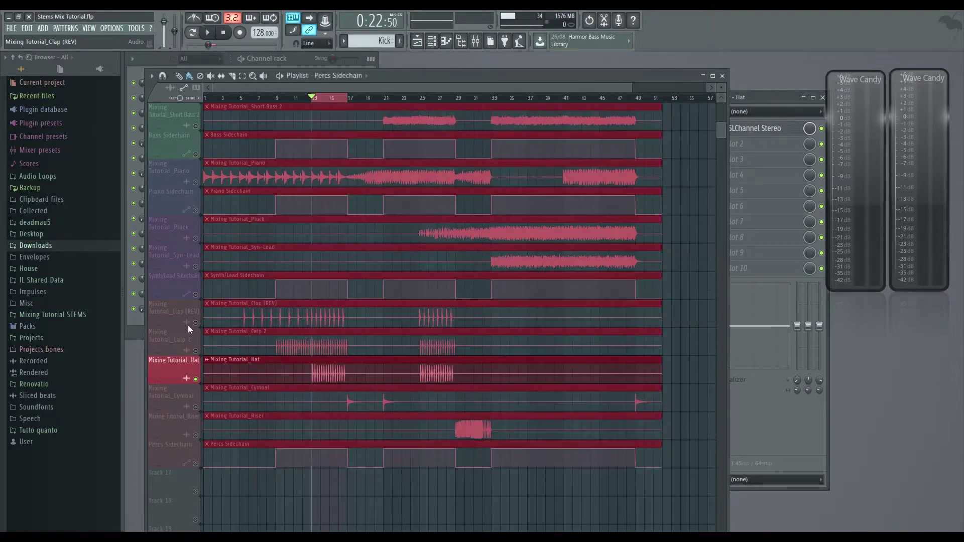
pyautogui.click(195, 351)
pyautogui.click(195, 323)
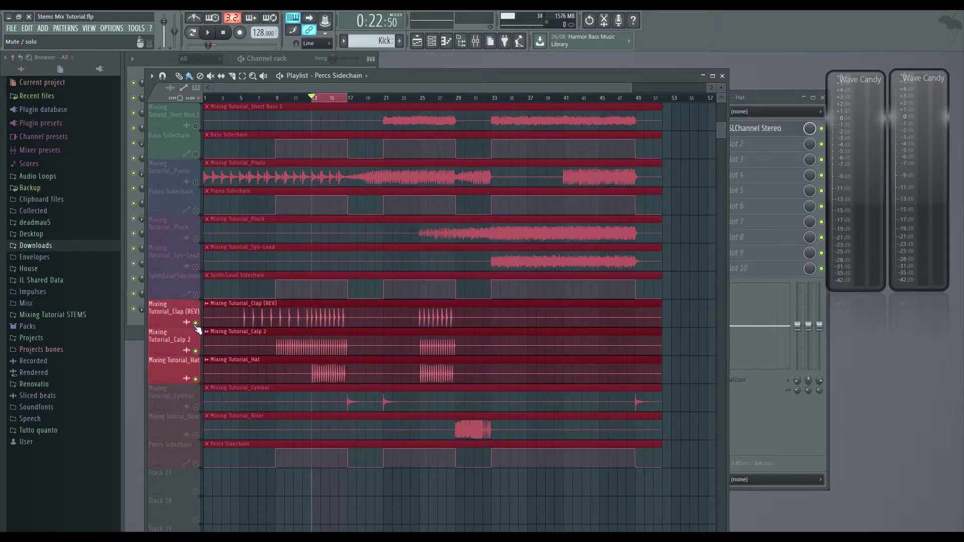
pyautogui.press('space')
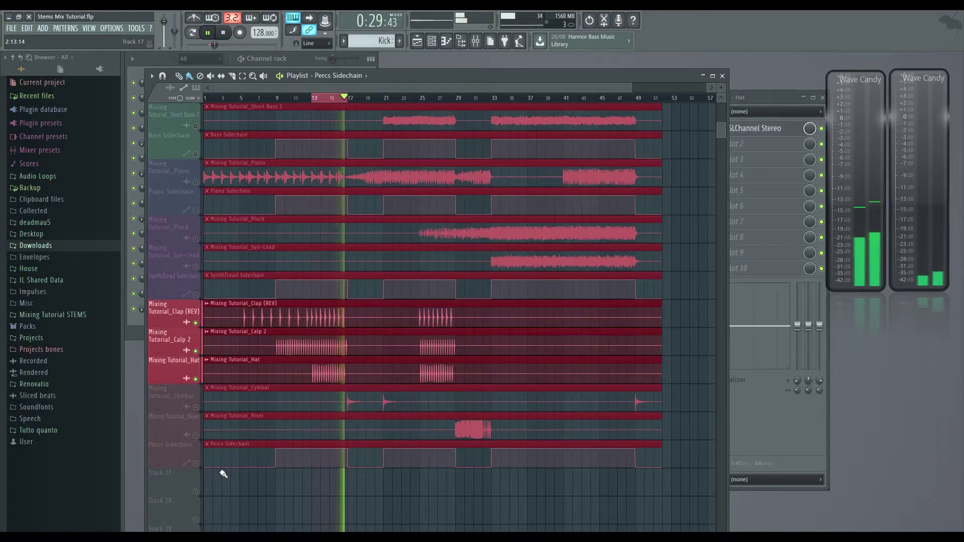
pyautogui.press('space')
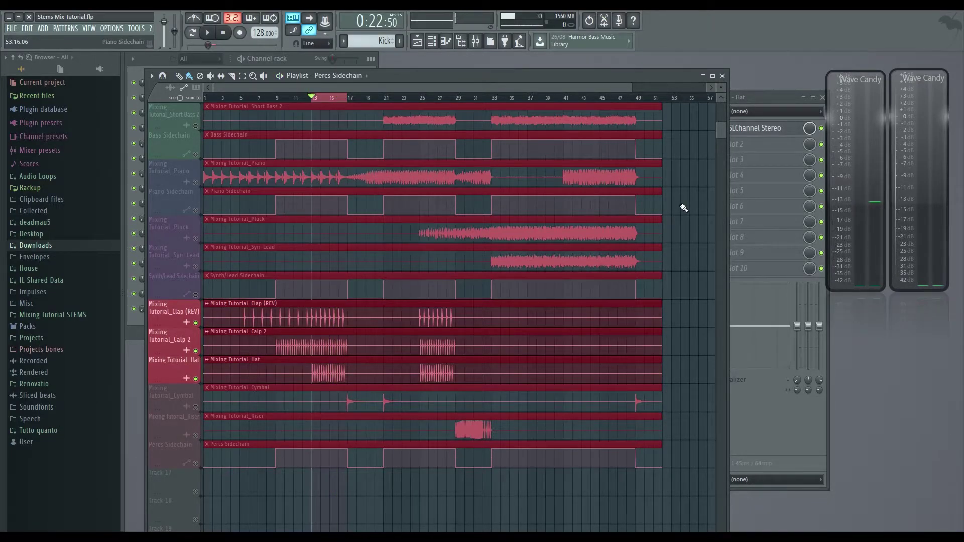
# Compare the percussion loop with the Percs Sidechain automation muted and unmuted, leaving it unmuted.
pyautogui.click(196, 464)
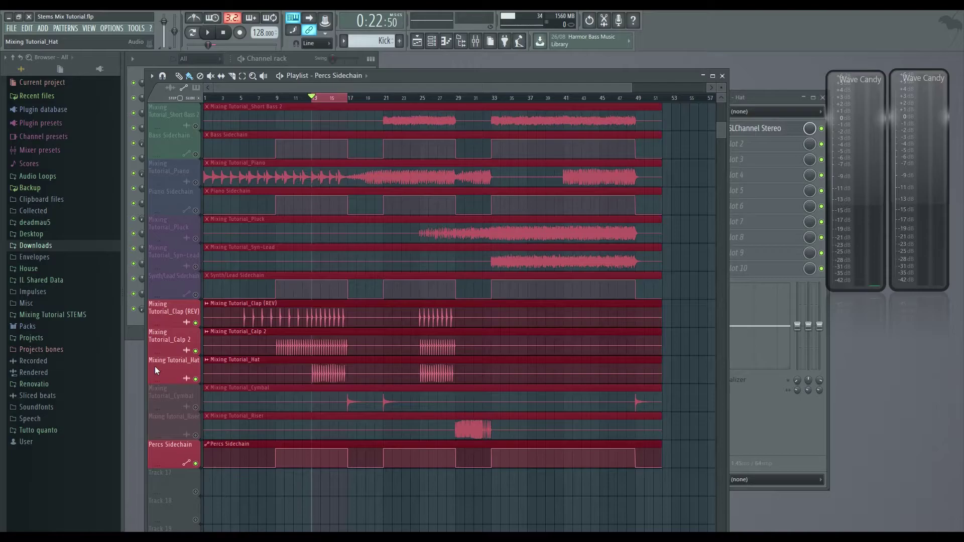
pyautogui.click(196, 463)
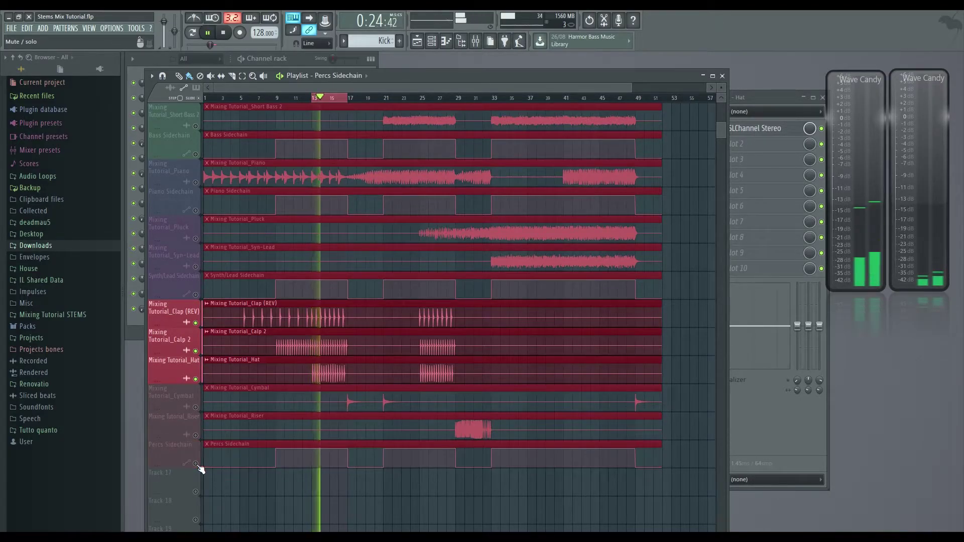
pyautogui.click(196, 464)
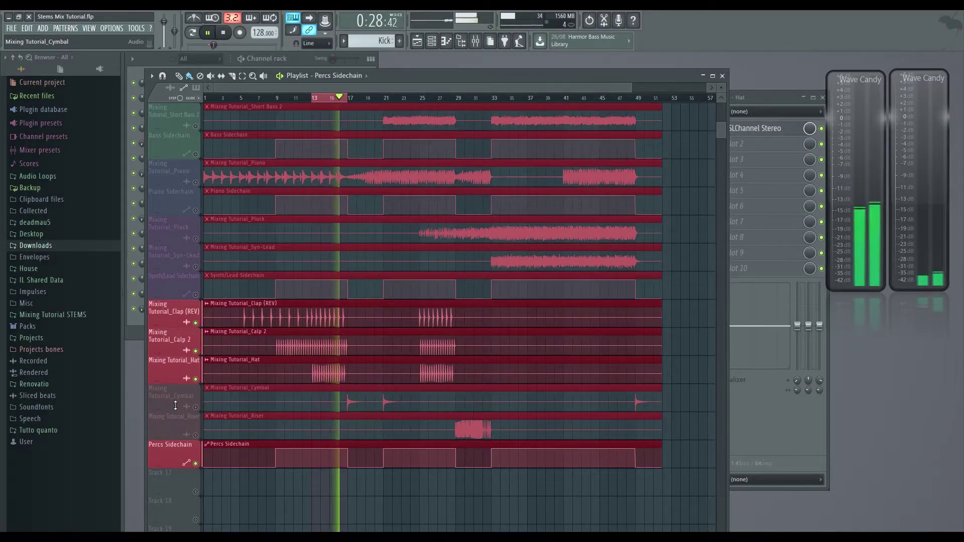
pyautogui.press('space')
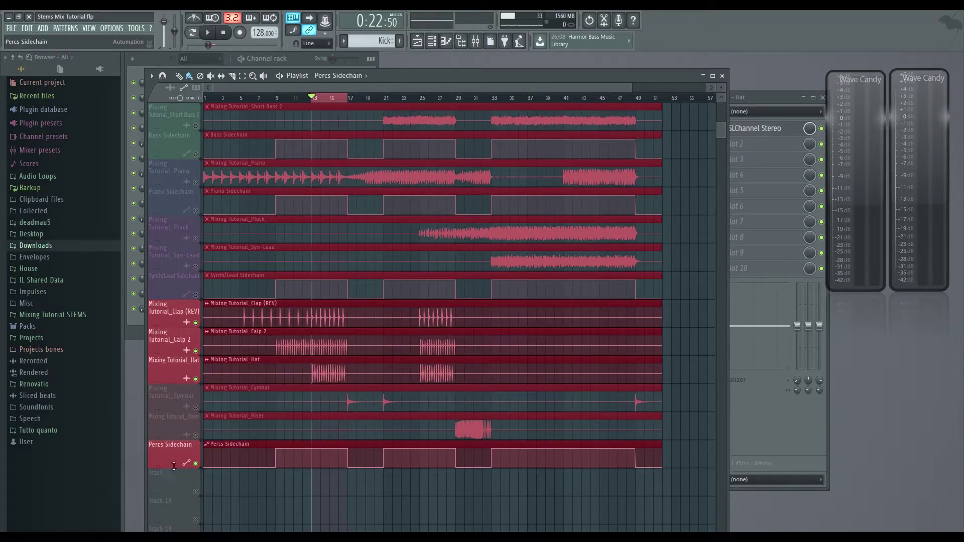
# Solo the Cymbal track, unmute the Riser track with it, and select the Cymbal mixer track.
pyautogui.rightClick(196, 407)
pyautogui.click(195, 435)
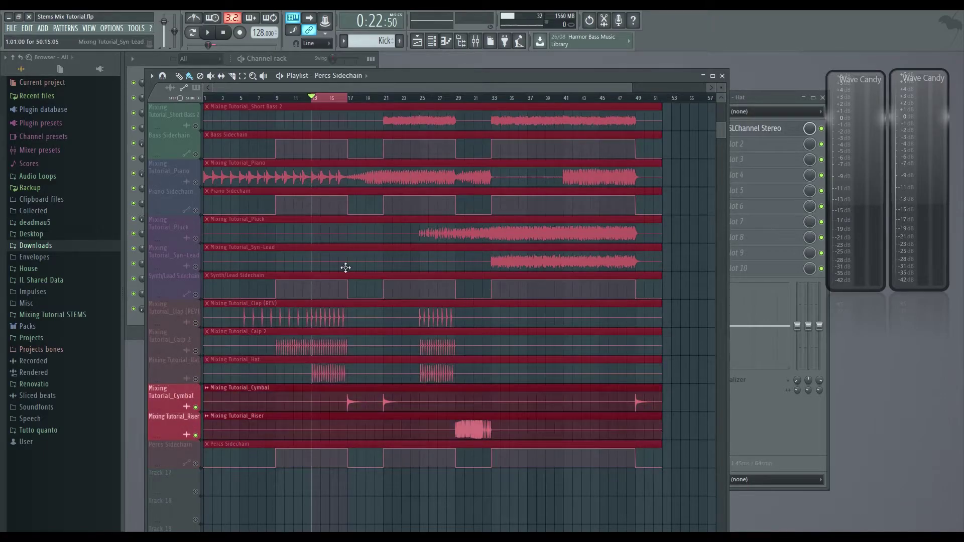
pyautogui.press('F9')
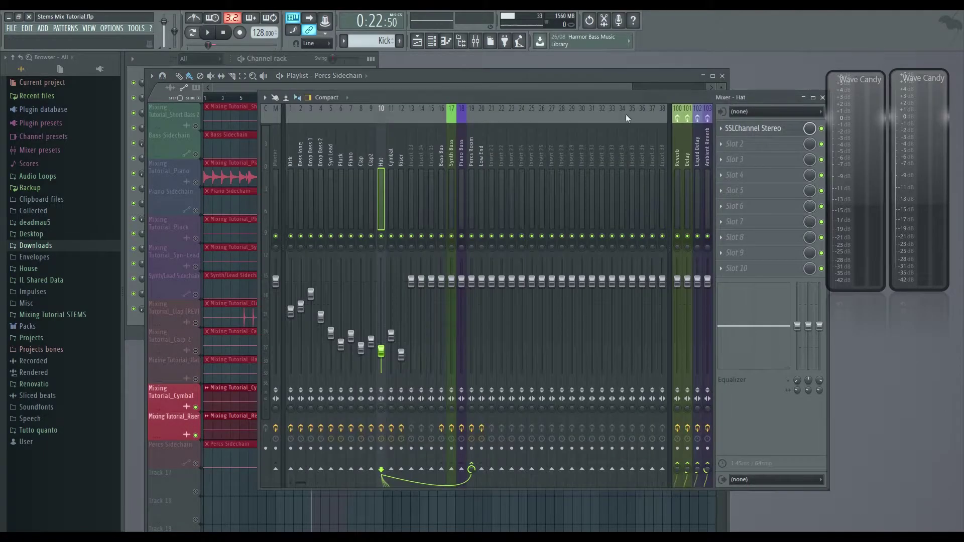
pyautogui.click(388, 160)
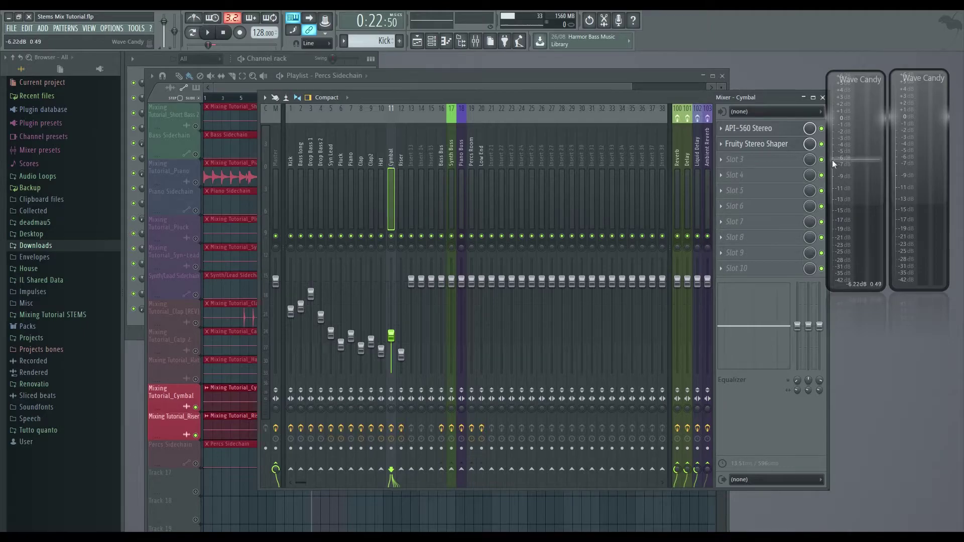
# Inspect the API-560 equalizer settings on the Cymbal track and close the plugin.
pyautogui.click(777, 132)
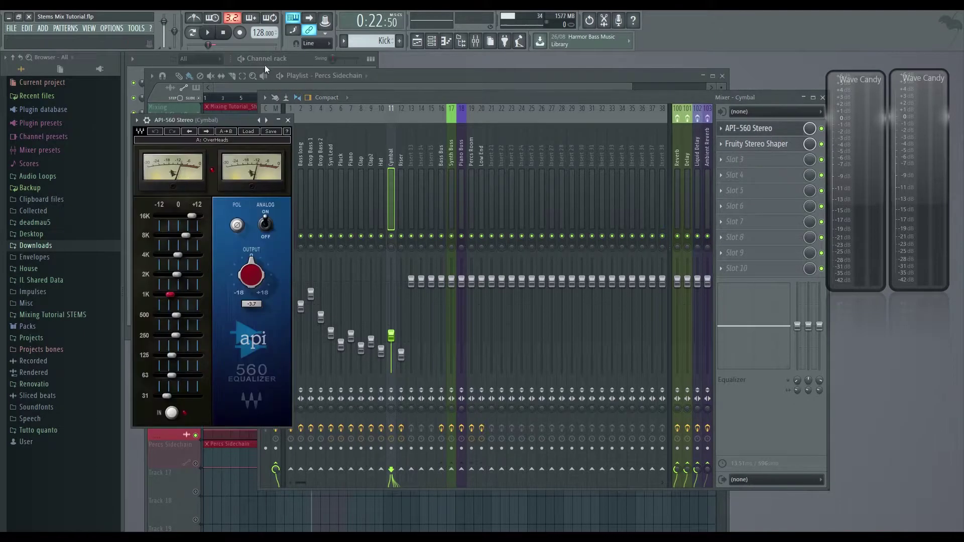
pyautogui.moveTo(243, 122); pyautogui.dragTo(337, 162)
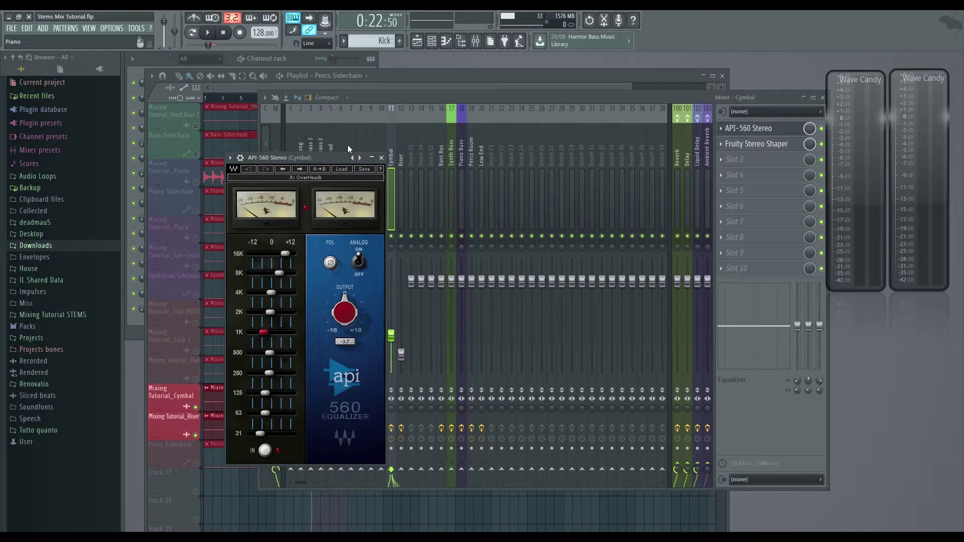
pyautogui.click(382, 158)
# Play the Cymbal from bar 17 with API-560 and Fruity Stereo Shaper bypassed, and again with only API-560 enabled.
pyautogui.click(821, 128)
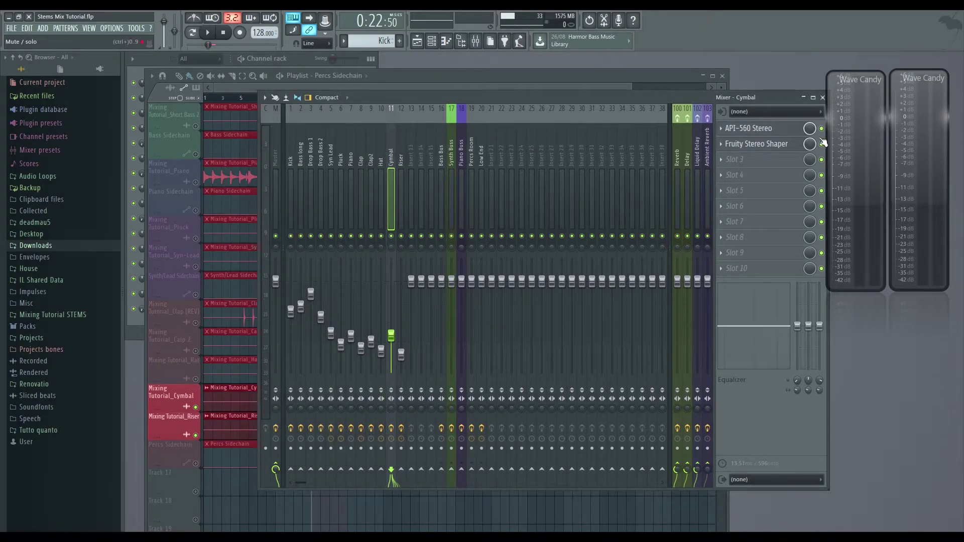
pyautogui.click(822, 144)
pyautogui.click(430, 73)
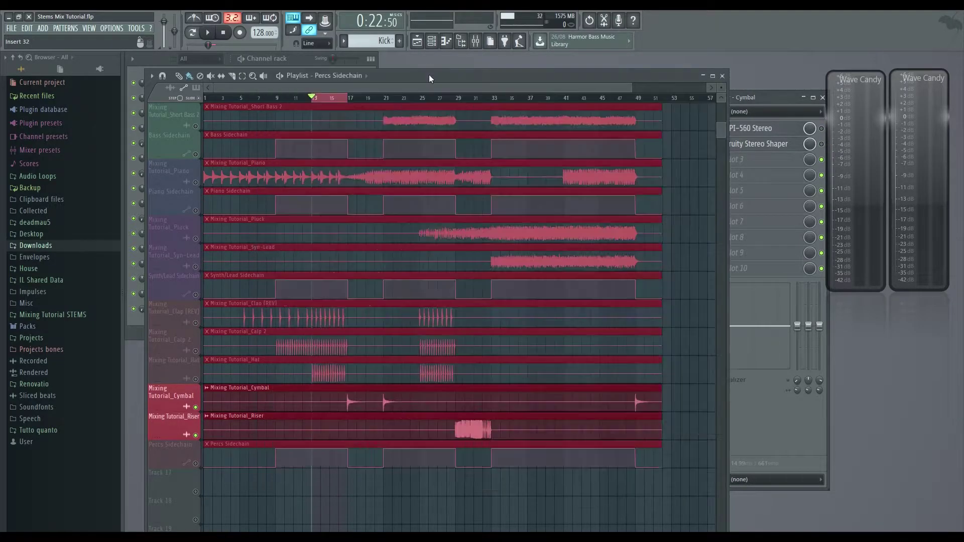
pyautogui.click(351, 102)
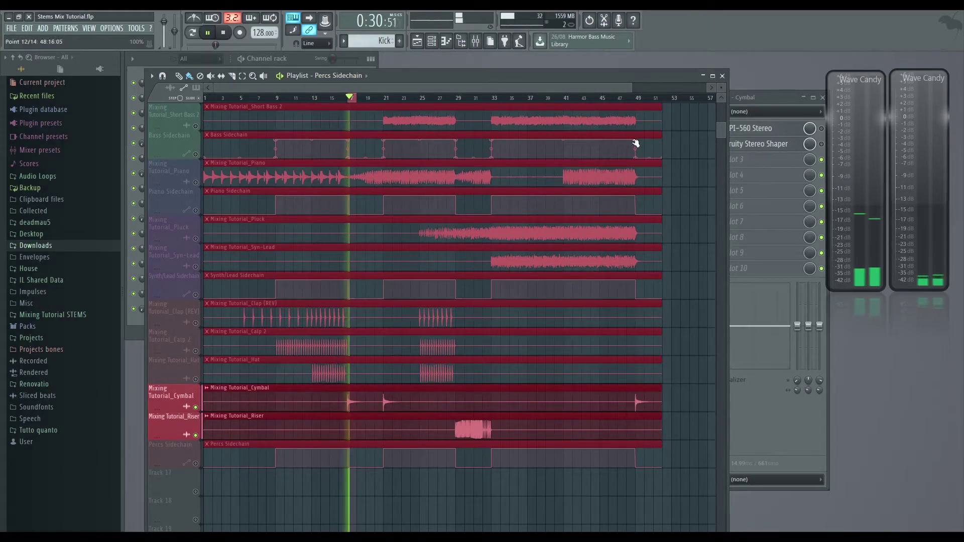
pyautogui.click(822, 128)
pyautogui.press('space')
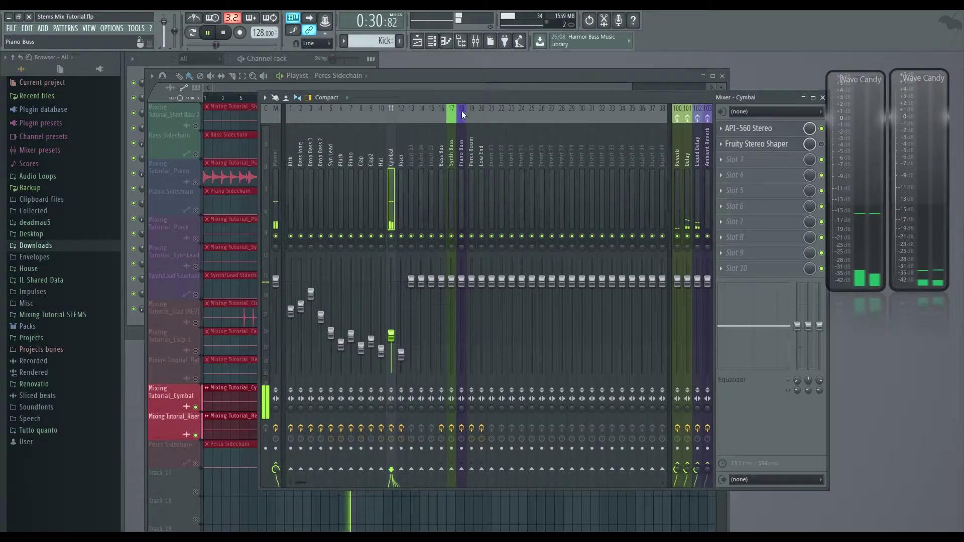
pyautogui.press('space')
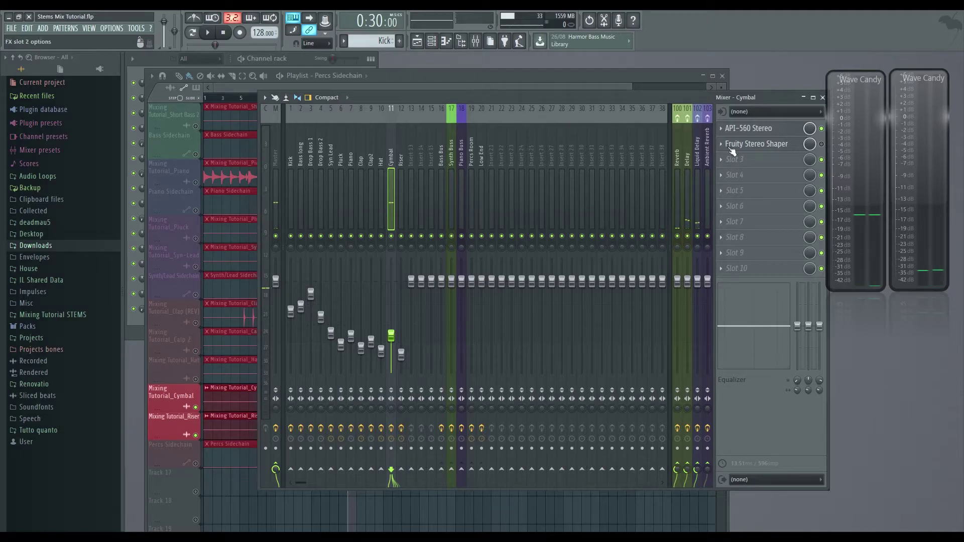
# Inspect the Cymbal's Fruity Stereo Shaper and look through the Reverb, Delay, Liquid Delay and Ambient Reverb send tracks.
pyautogui.click(753, 145)
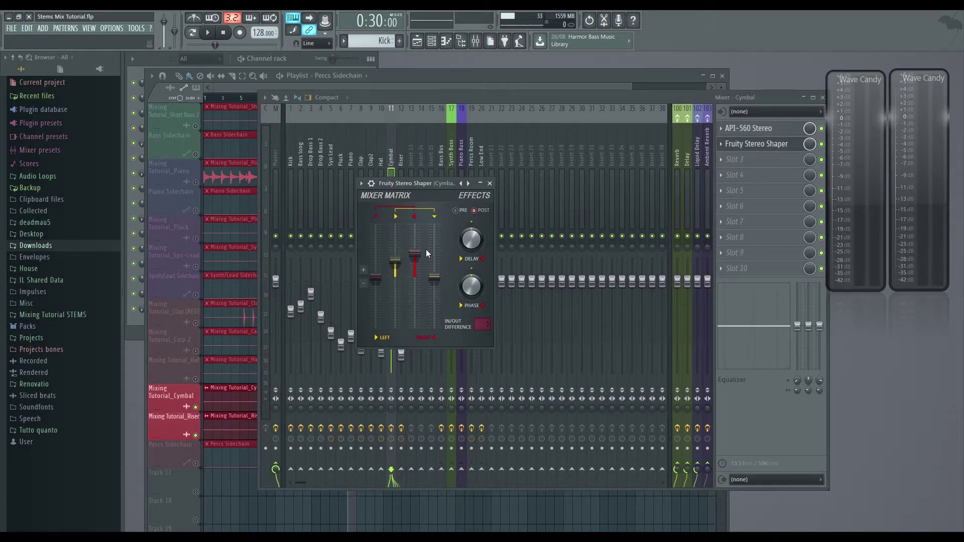
pyautogui.click(679, 177)
pyautogui.click(688, 180)
pyautogui.click(696, 180)
pyautogui.click(705, 182)
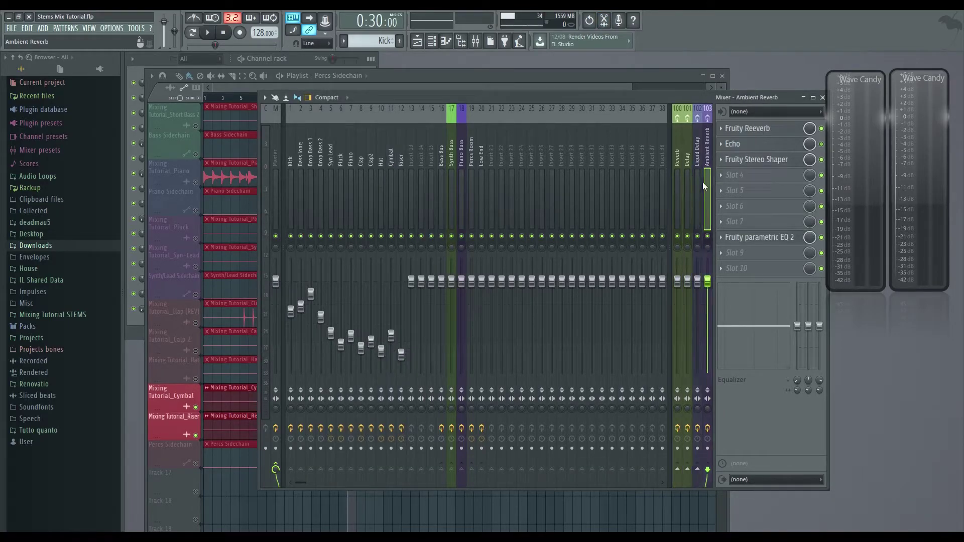
# Step through the mixer tracks back to Hat and on to Riser to check their routing to the send tracks.
pyautogui.click(410, 223)
pyautogui.press('Left')
pyautogui.press('Left')
pyautogui.press('Left')
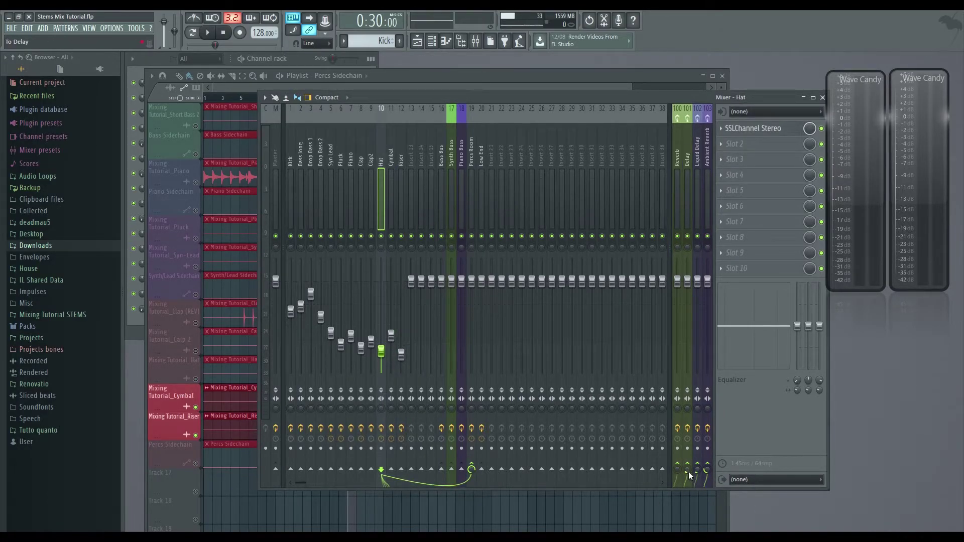
pyautogui.press('Right')
pyautogui.press('Right')
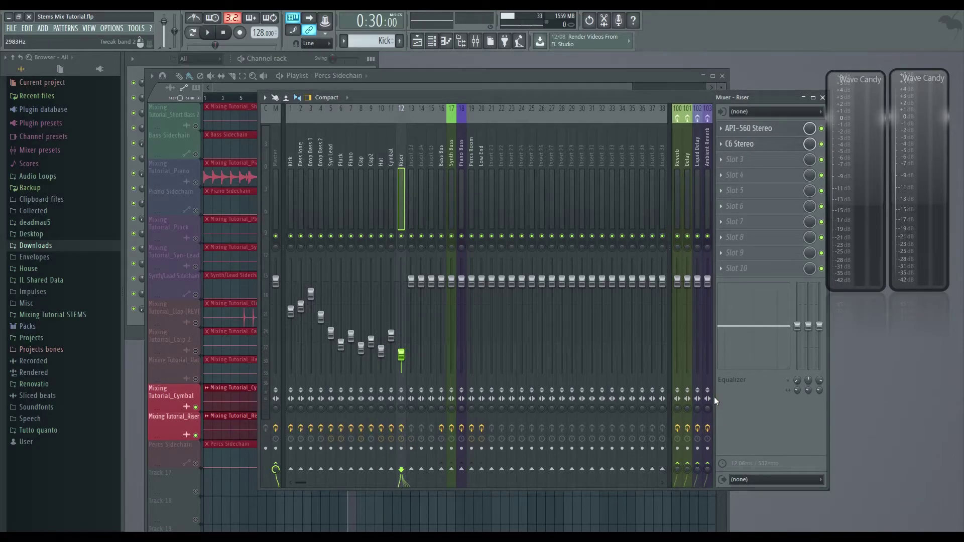
# Step through the mixer tracks around Riser and Cymbal to compare their send routing.
pyautogui.press('Right')
pyautogui.press('Right')
pyautogui.press('Right')
pyautogui.press('Left')
pyautogui.press('Left')
pyautogui.press('Left')
pyautogui.press('Left')
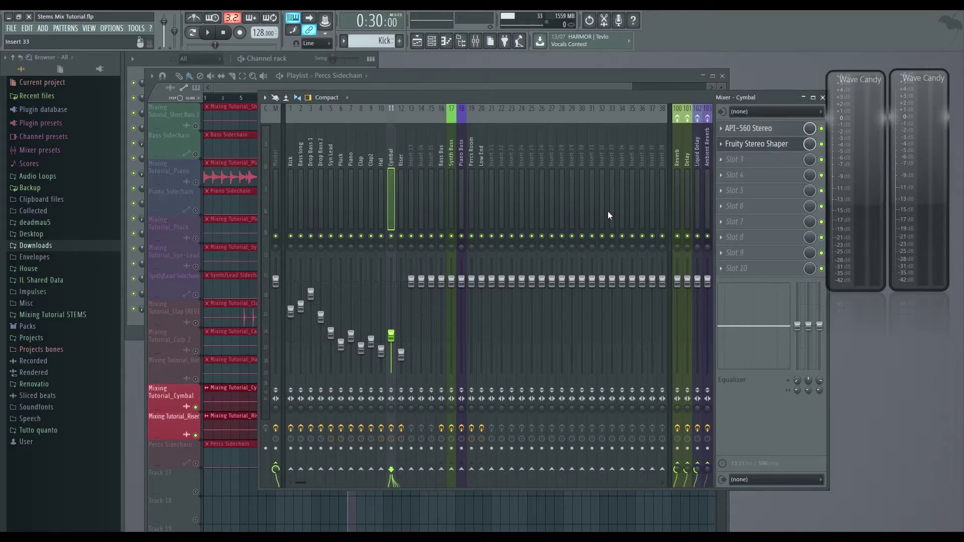
# Try a send from the Cymbal track to Insert 28 and remove it again.
pyautogui.click(581, 184)
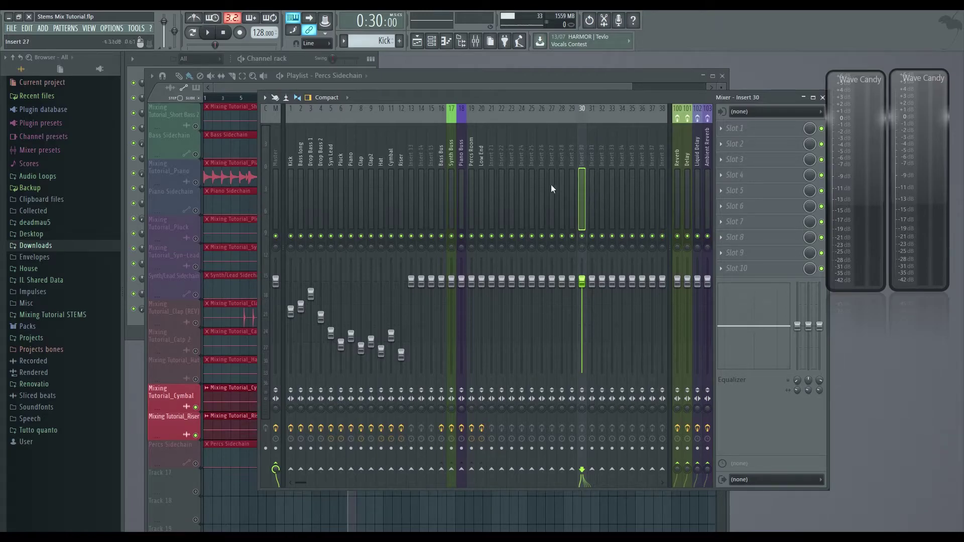
pyautogui.click(387, 166)
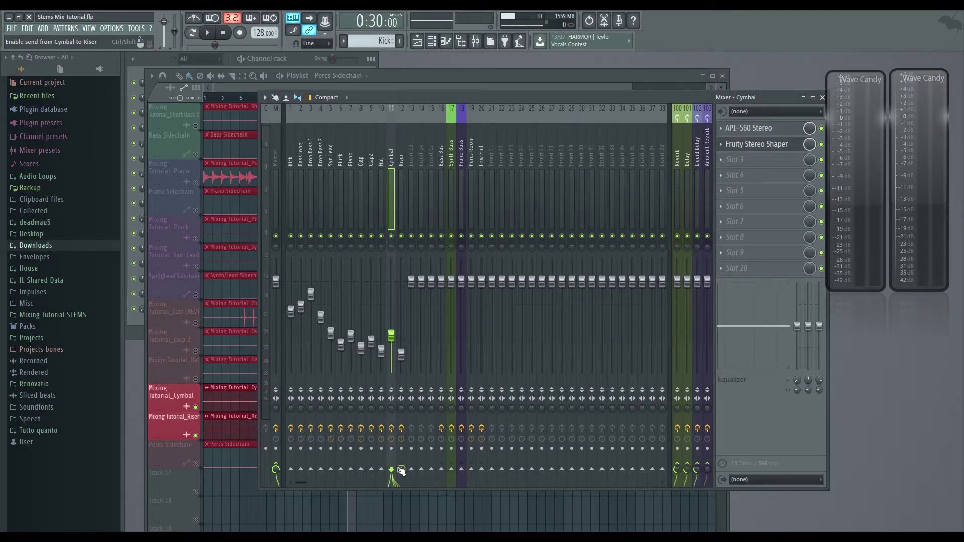
pyautogui.click(562, 469)
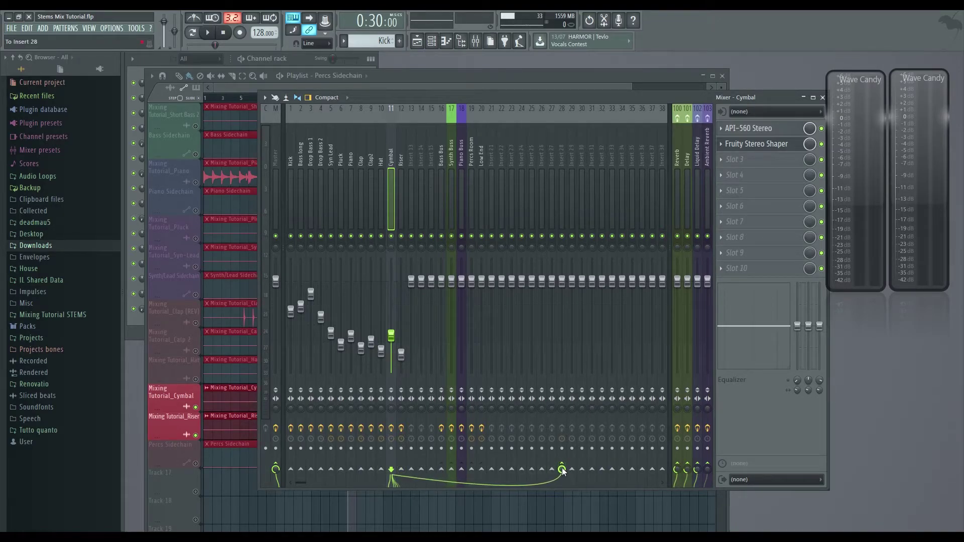
pyautogui.click(563, 469)
pyautogui.click(565, 225)
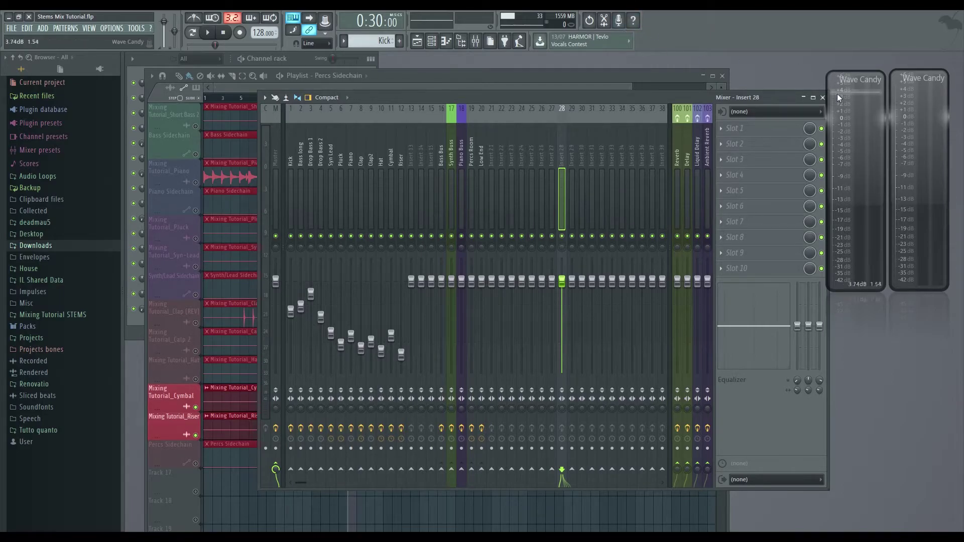
# Close the mixer and Fruity Stereo Shaper, and select bars 29 to 33 in the playlist as the riser's playback range.
pyautogui.click(823, 97)
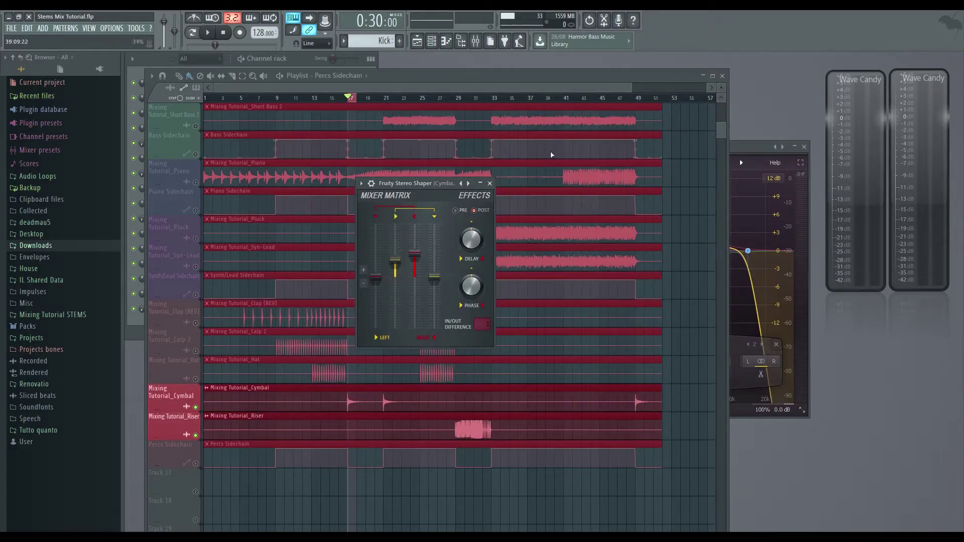
pyautogui.click(490, 183)
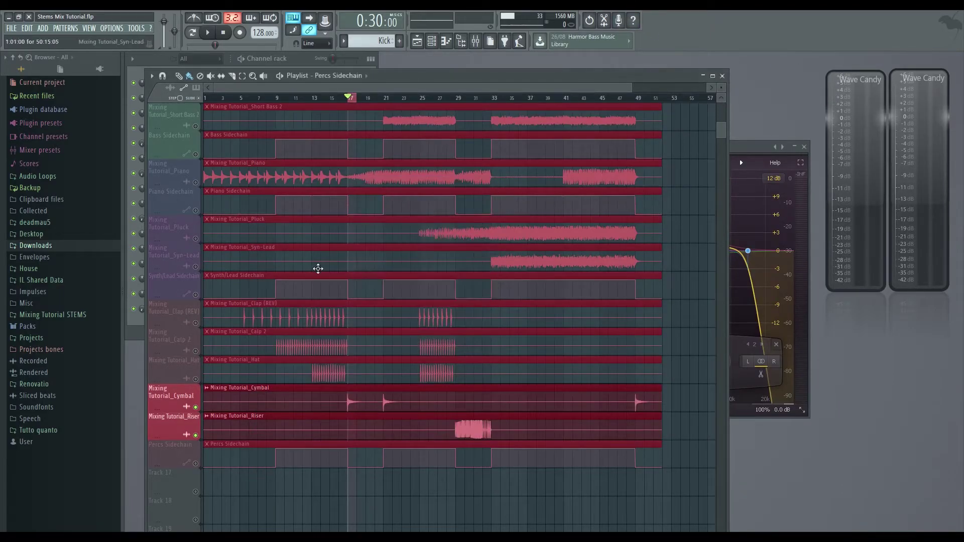
pyautogui.press('space')
pyautogui.click(455, 102)
pyautogui.click(455, 101)
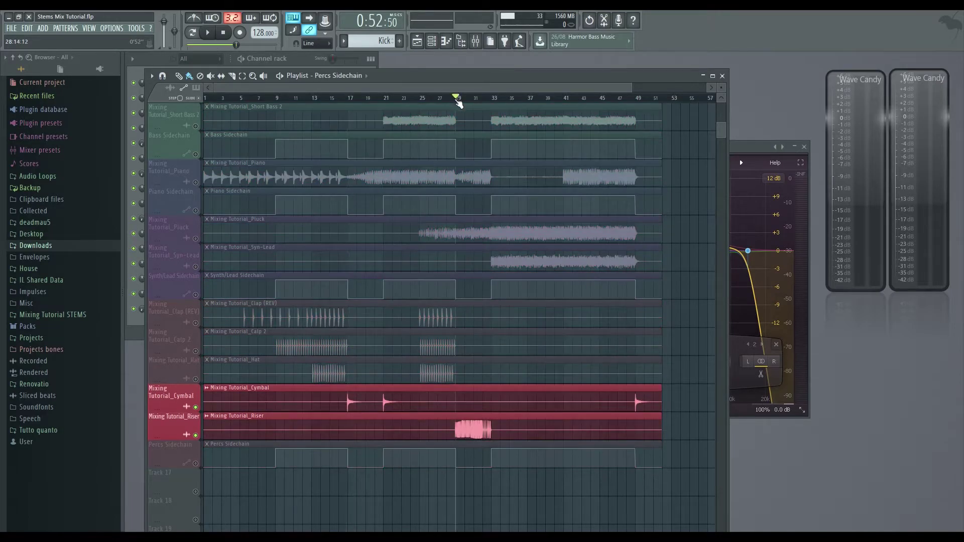
pyautogui.moveTo(457, 99); pyautogui.dragTo(494, 106)
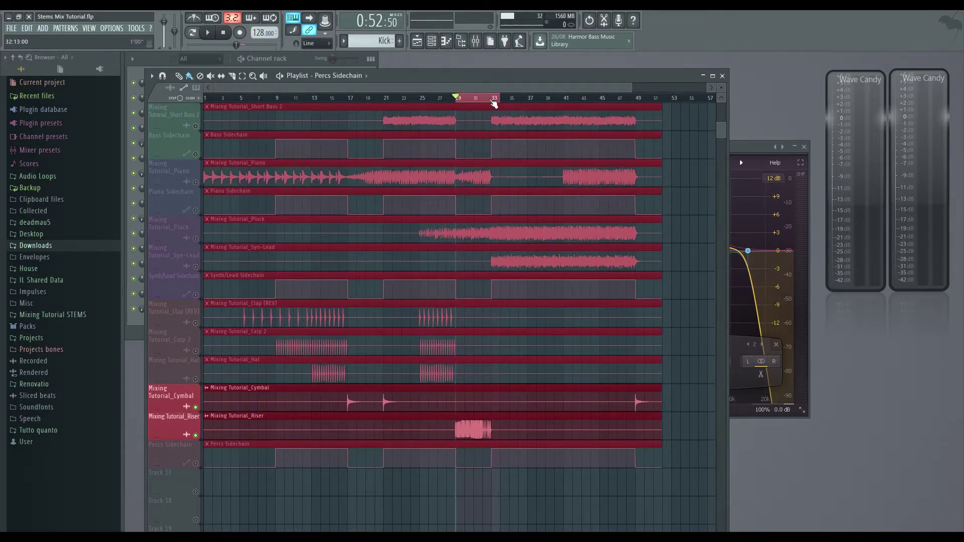
# Select the Riser track in the mixer and inspect its API-560 equalizer settings.
pyautogui.click(476, 40)
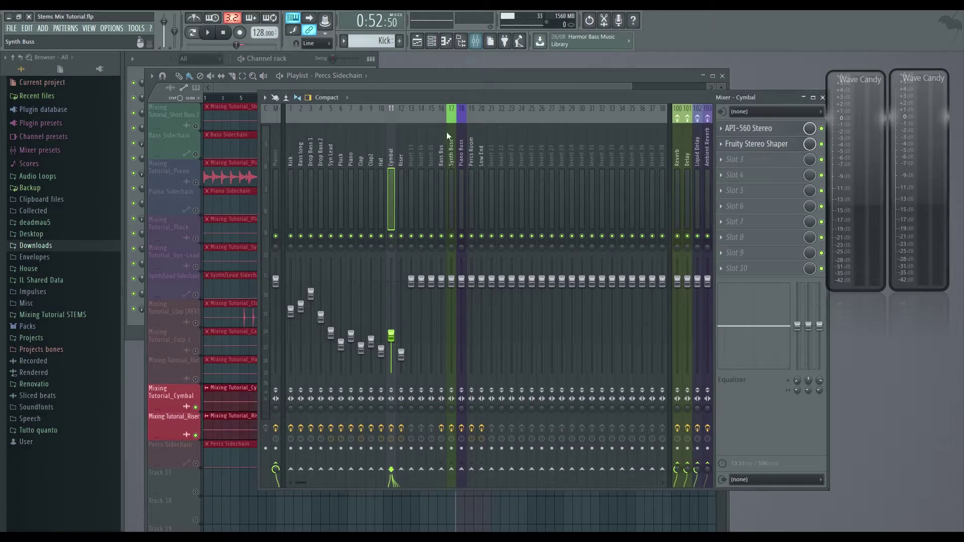
pyautogui.click(402, 162)
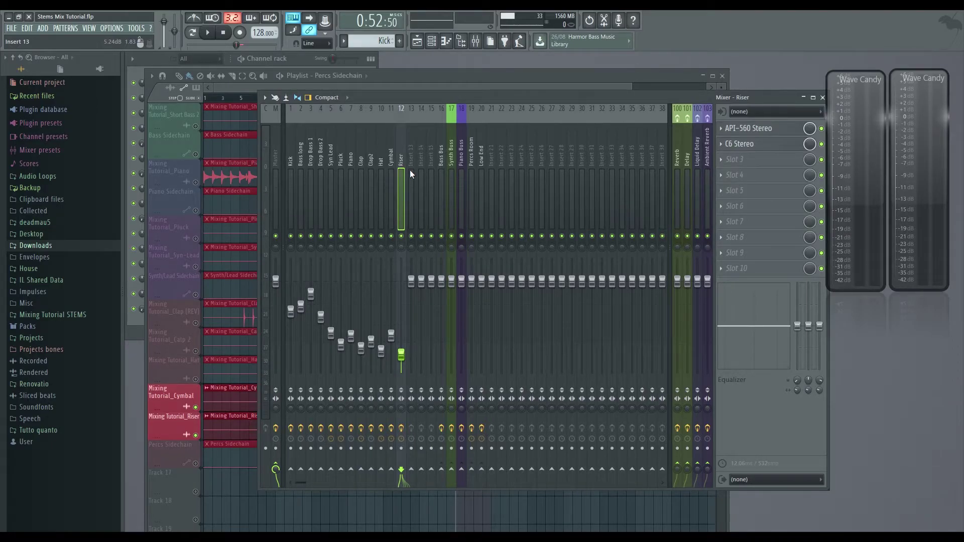
pyautogui.click(749, 128)
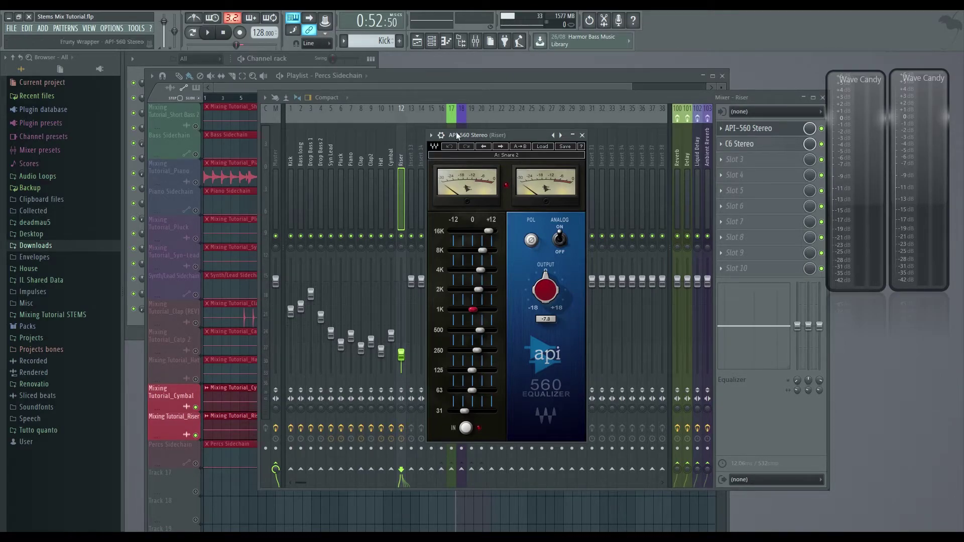
pyautogui.click(418, 82)
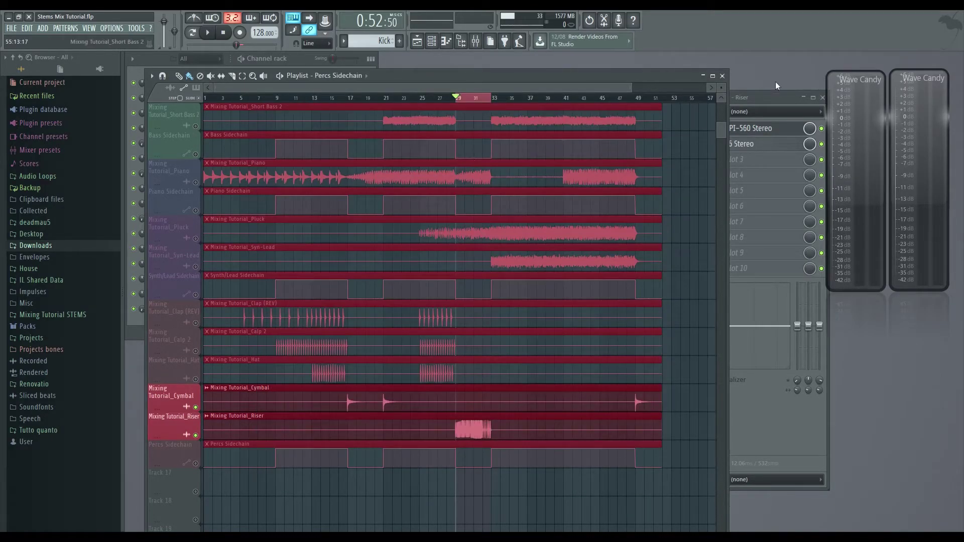
# Play the Riser with API-560 and C6 bypassed, and again with only API-560 enabled.
pyautogui.click(777, 98)
pyautogui.click(822, 145)
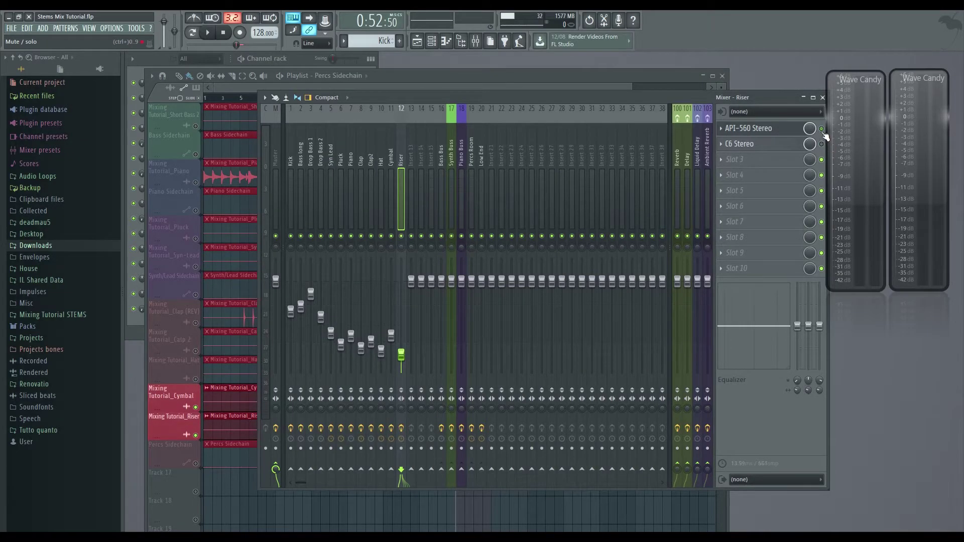
pyautogui.moveTo(533, 98); pyautogui.dragTo(532, 166)
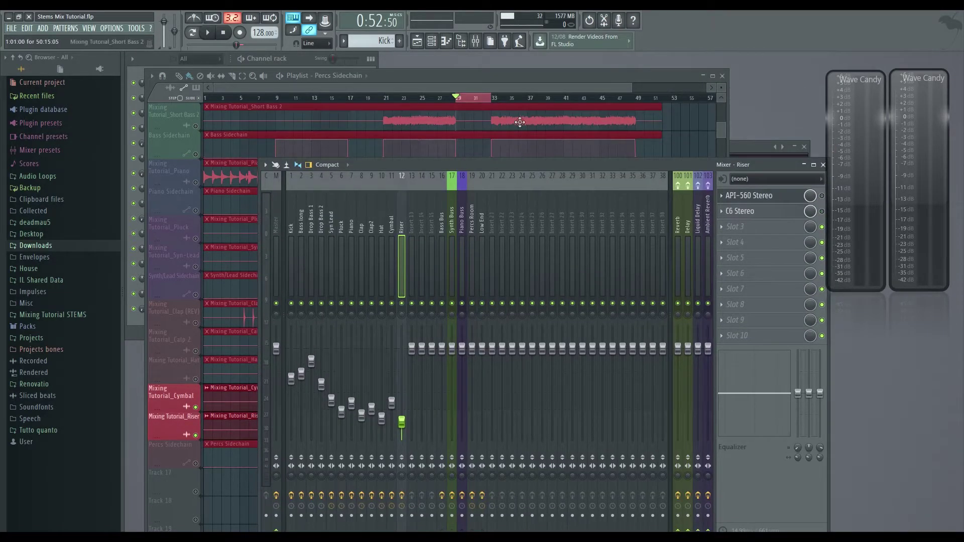
pyautogui.click(512, 82)
pyautogui.press('space')
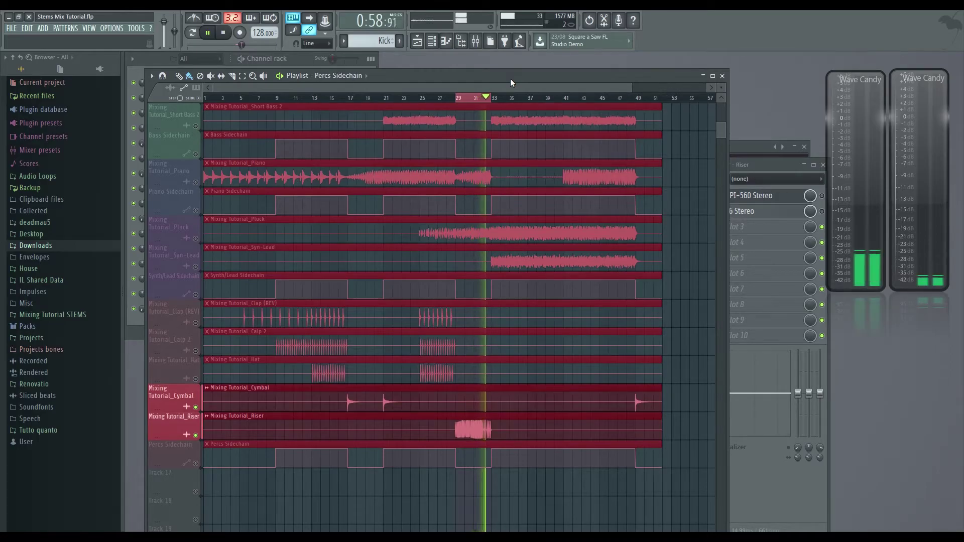
pyautogui.press('space')
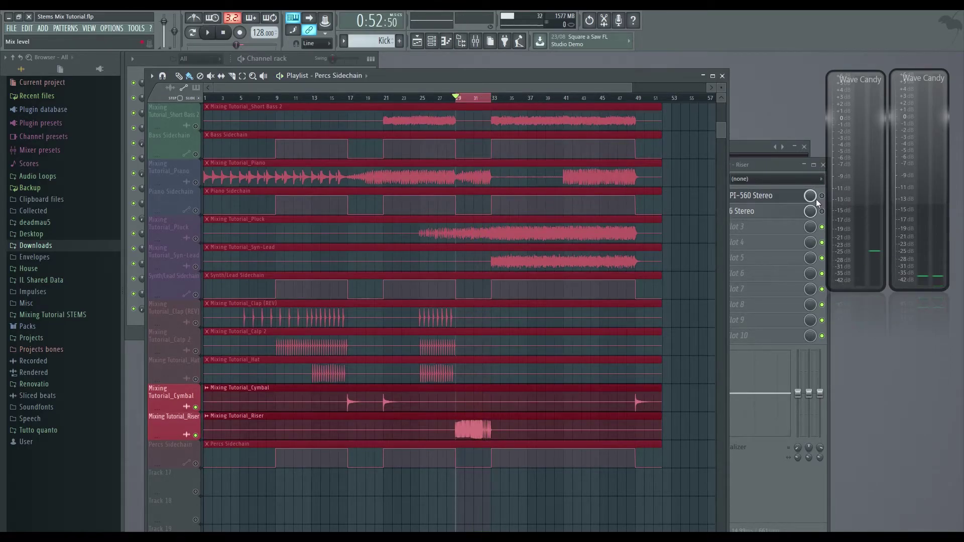
pyautogui.click(795, 186)
pyautogui.press('space')
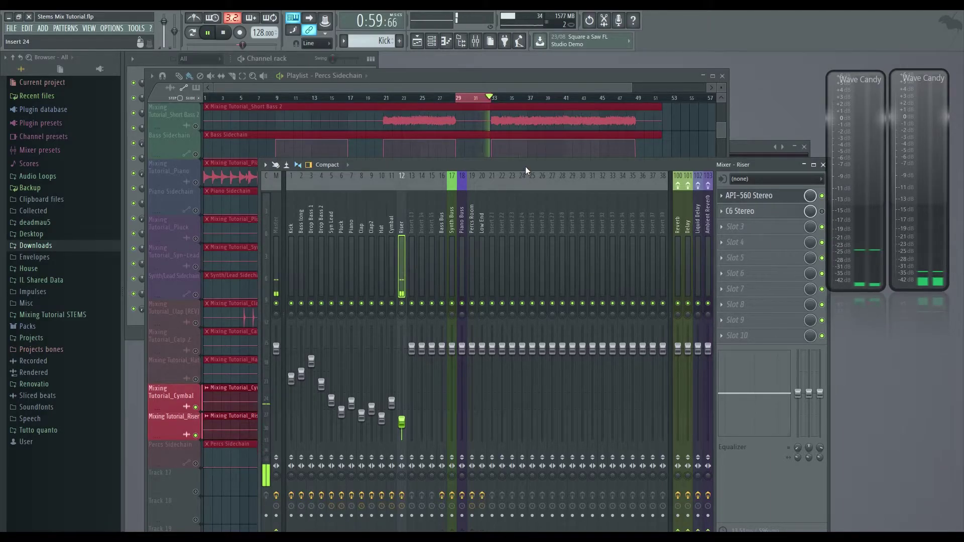
pyautogui.press('space')
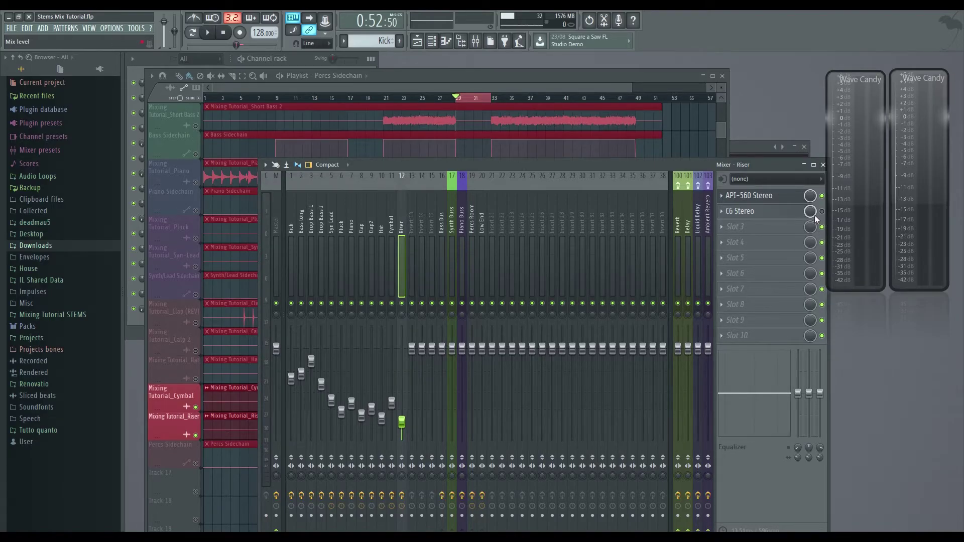
# Inspect the Riser's C6 multiband compressor and compare playback with the plugin bypassed and enabled.
pyautogui.click(788, 211)
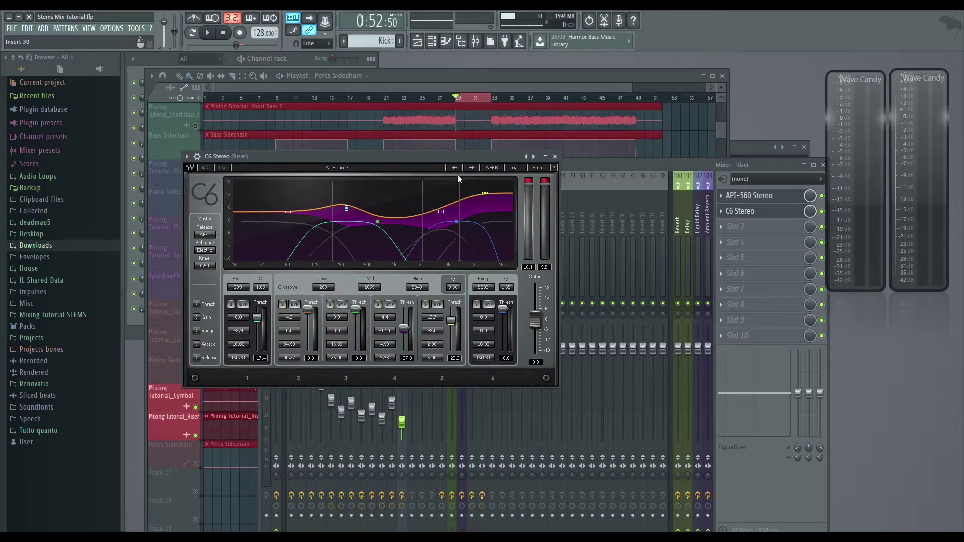
pyautogui.moveTo(363, 156); pyautogui.dragTo(476, 195)
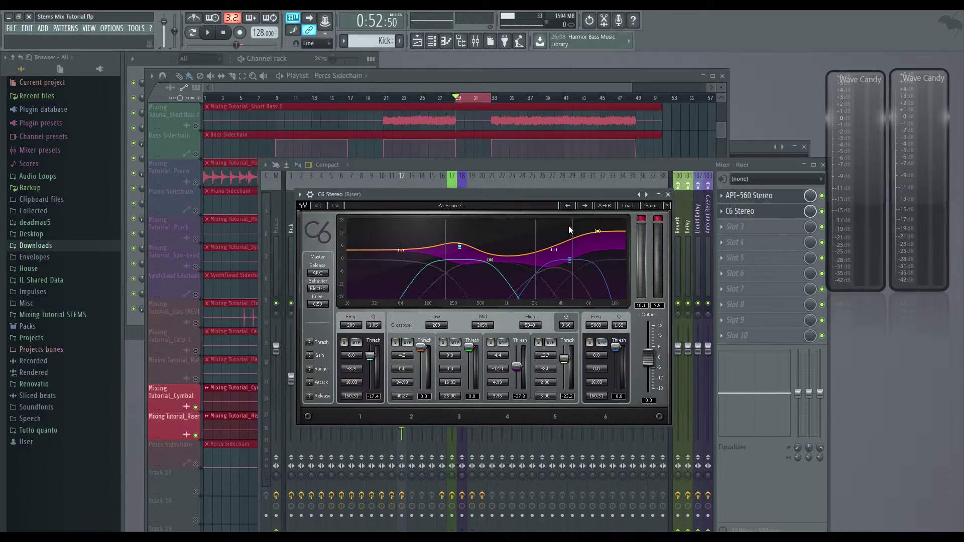
pyautogui.click(822, 211)
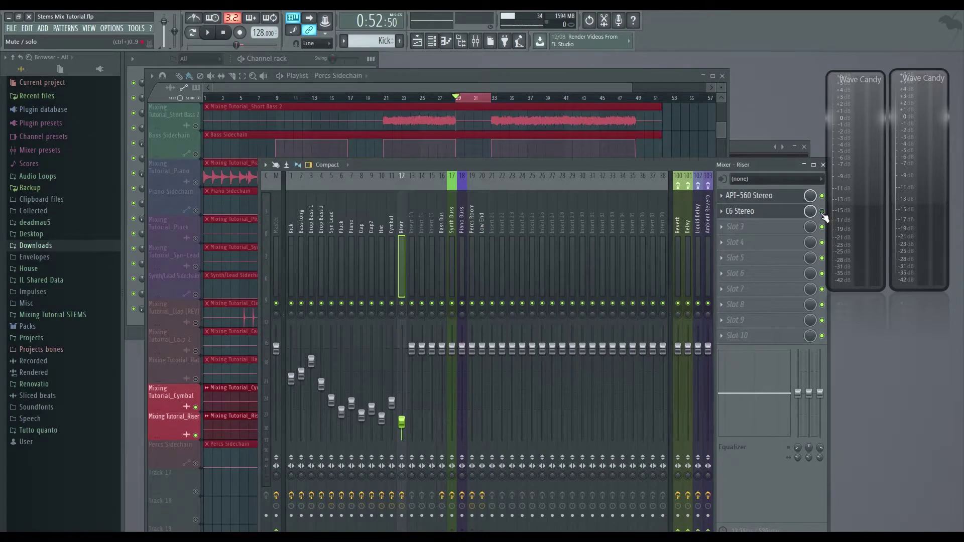
pyautogui.press('space')
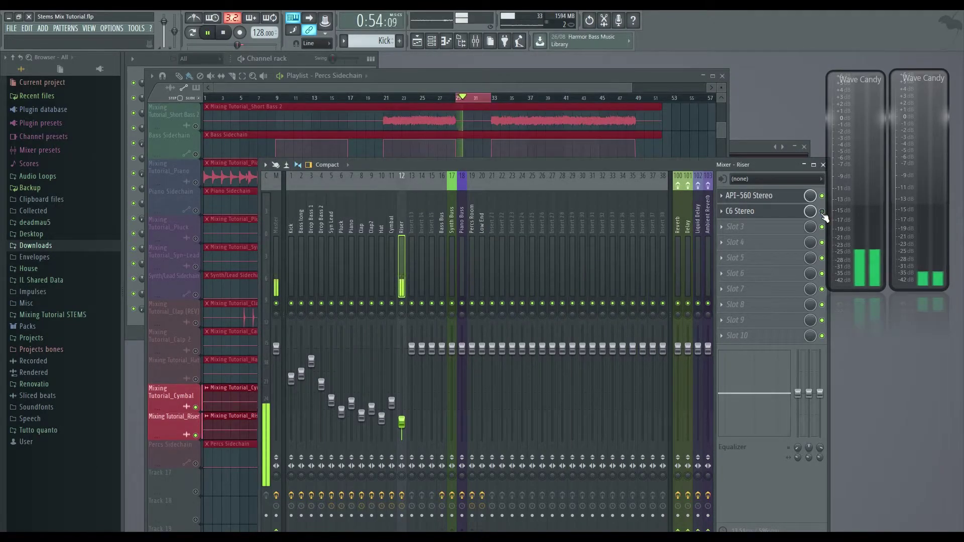
pyautogui.click(822, 211)
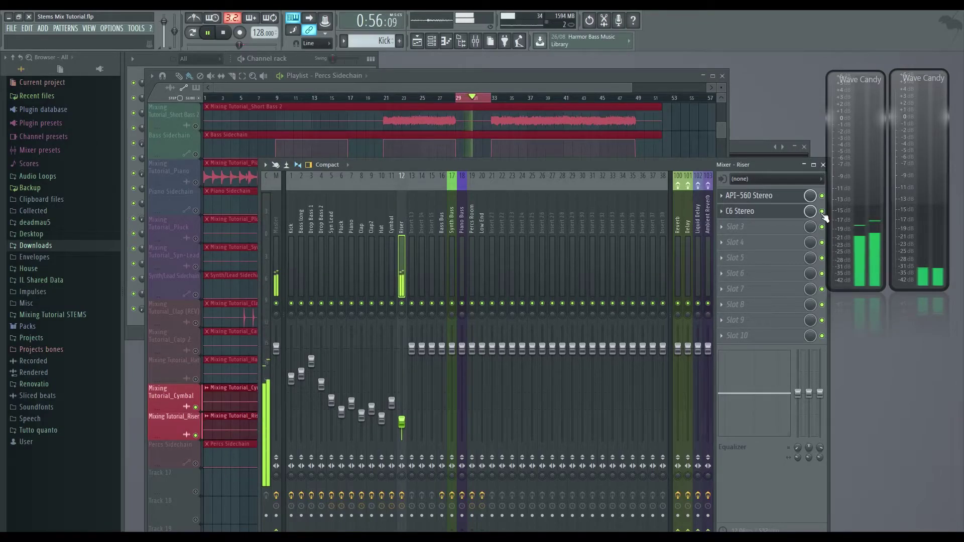
pyautogui.click(789, 214)
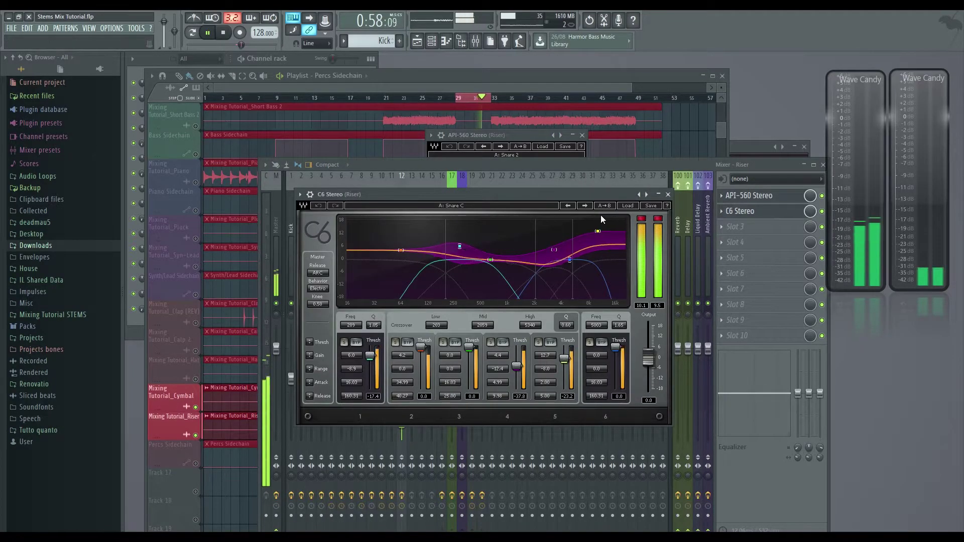
pyautogui.press('space')
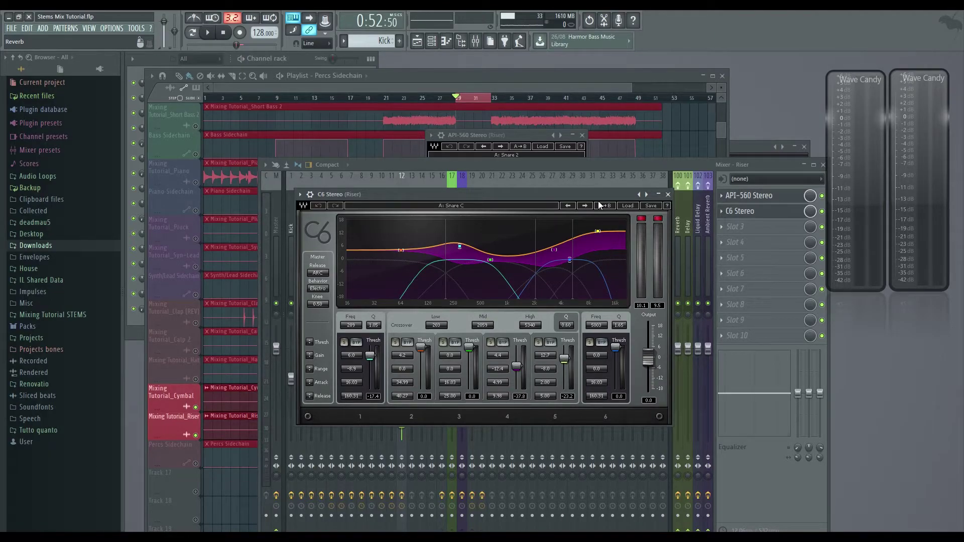
# Replay the Riser while watching how the C6 bands react, and close the C6 and API-560 windows.
pyautogui.press('space')
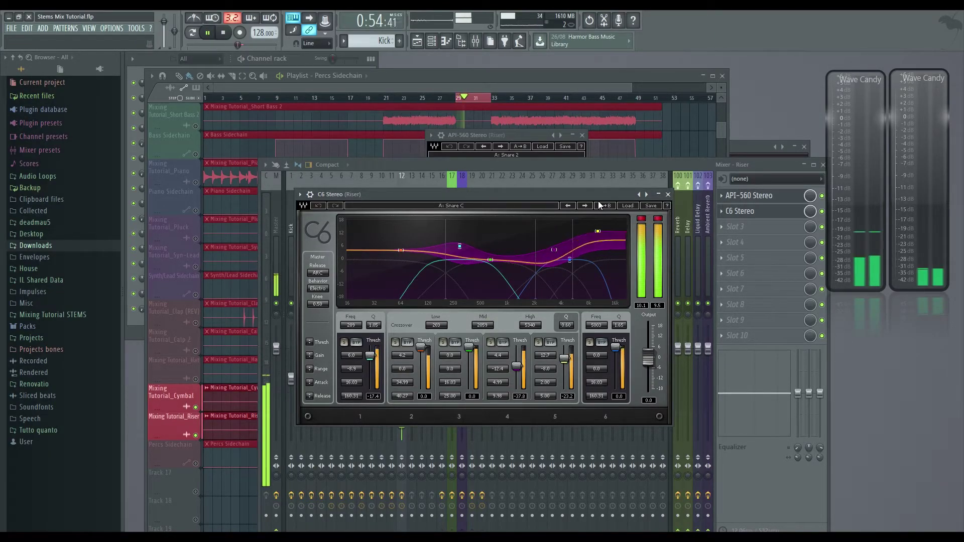
pyautogui.press('space')
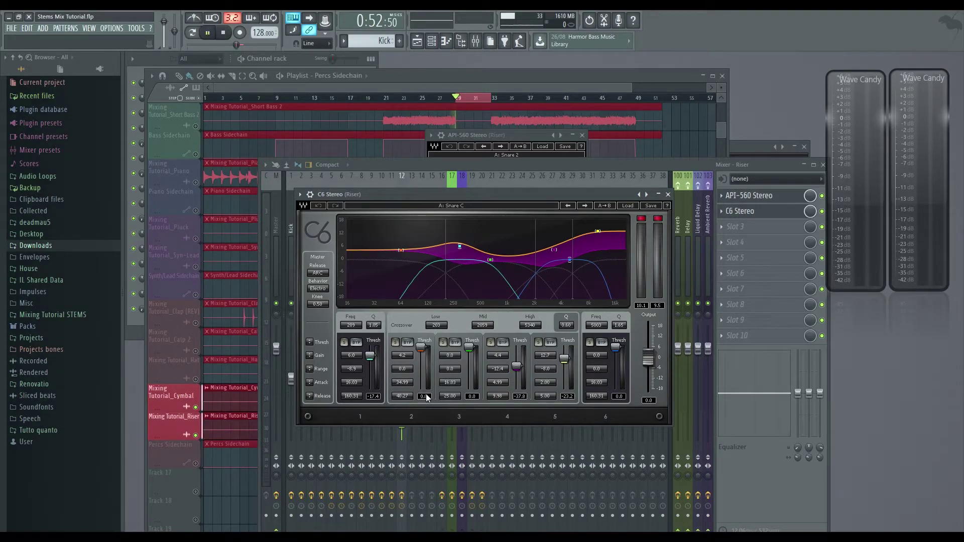
pyautogui.press('space')
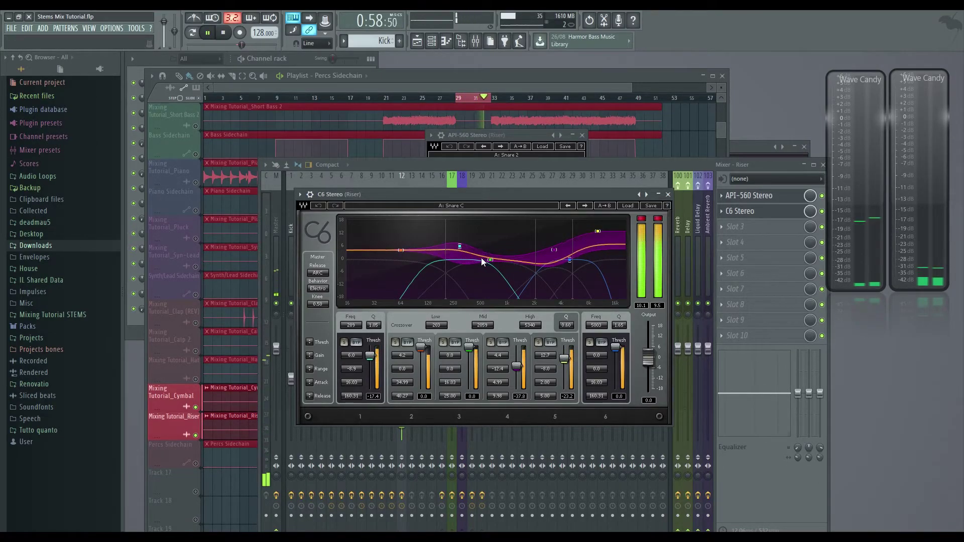
pyautogui.press('space')
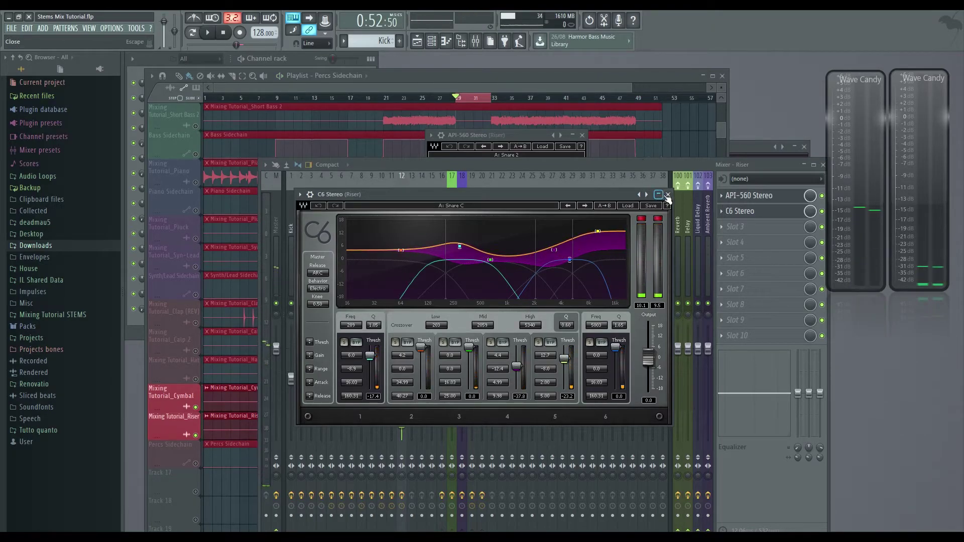
pyautogui.click(667, 194)
pyautogui.click(582, 136)
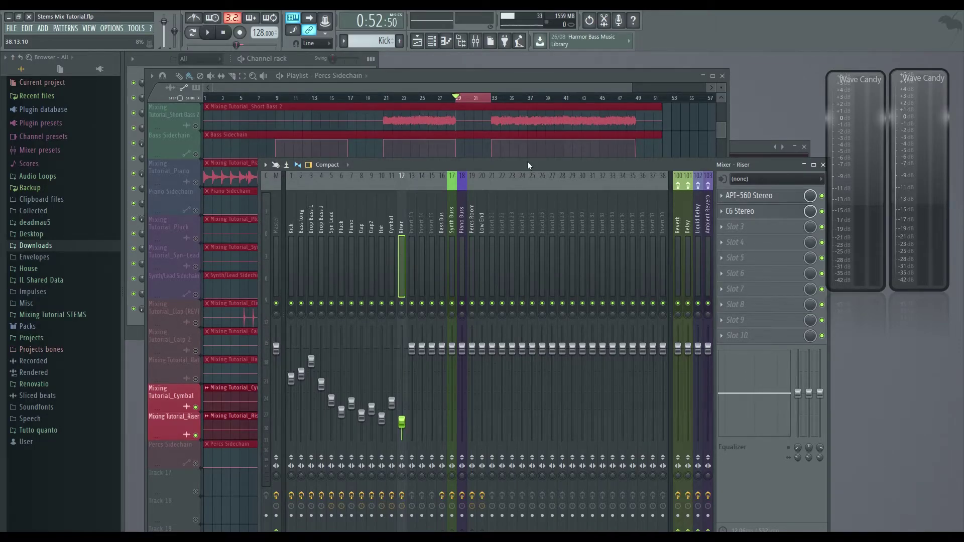
# Unmute the Hat, Calp 2 and Clap (REV) tracks in the playlist alongside Cymbal and Riser.
pyautogui.click(359, 227)
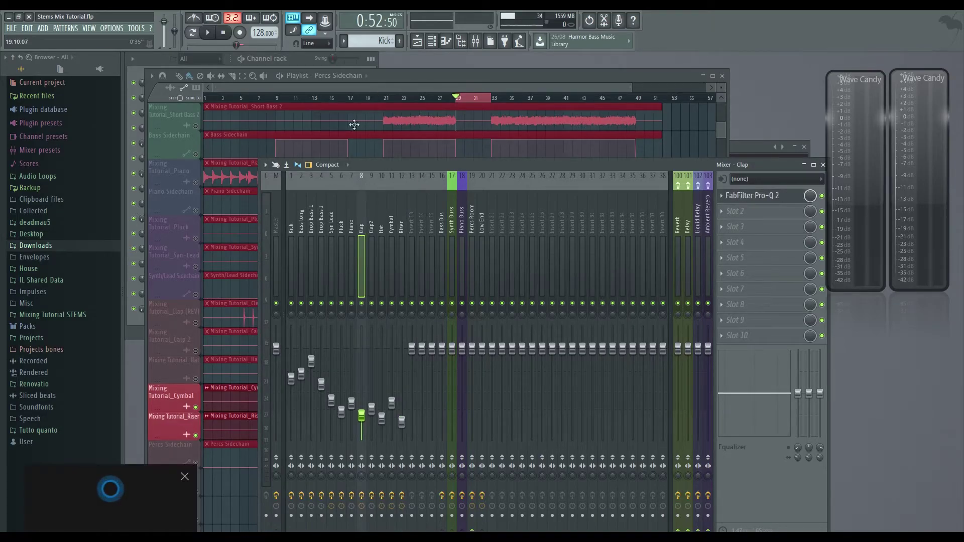
pyautogui.click(186, 476)
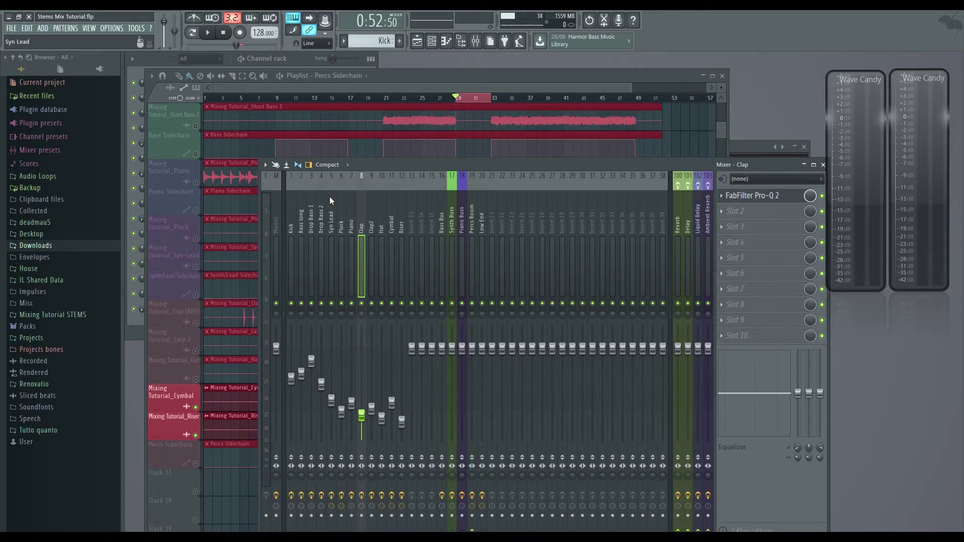
pyautogui.click(435, 79)
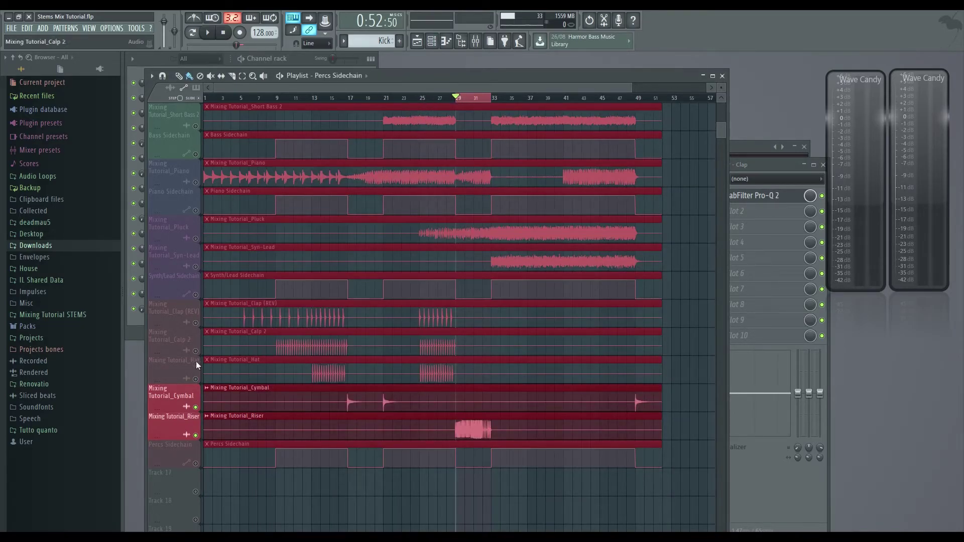
pyautogui.moveTo(194, 379); pyautogui.dragTo(197, 329)
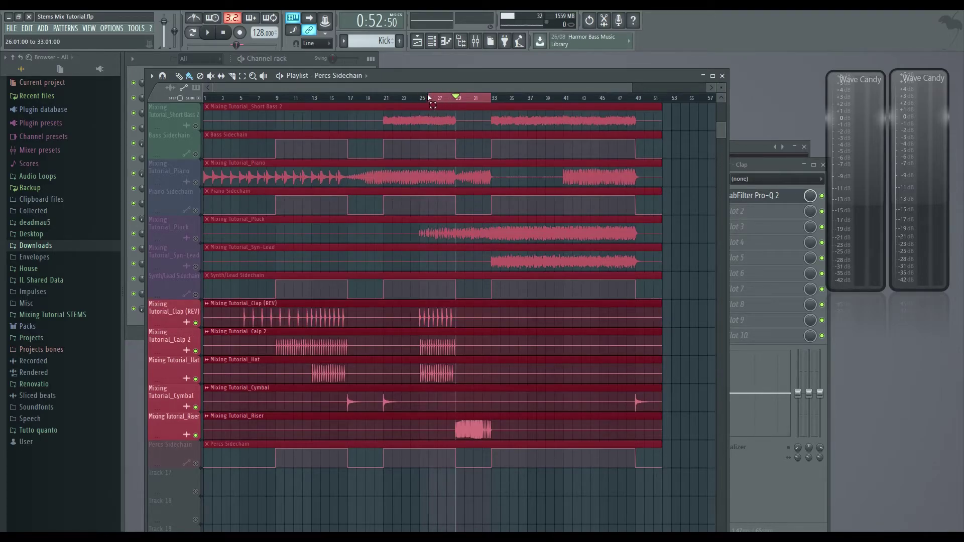
# Play the unmuted percussion together over bars 25 to 29 and enlarge the first Wave Candy level meter.
pyautogui.press('space')
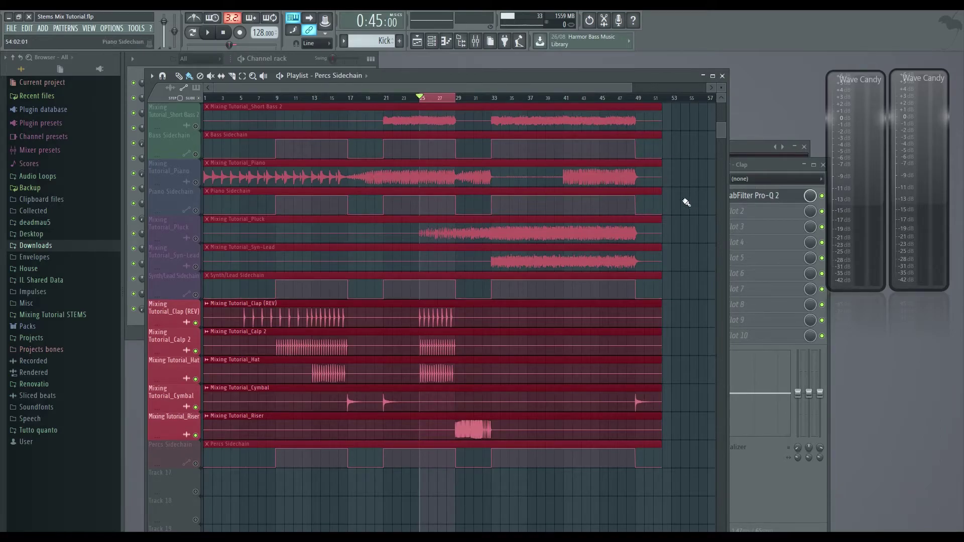
pyautogui.press('space')
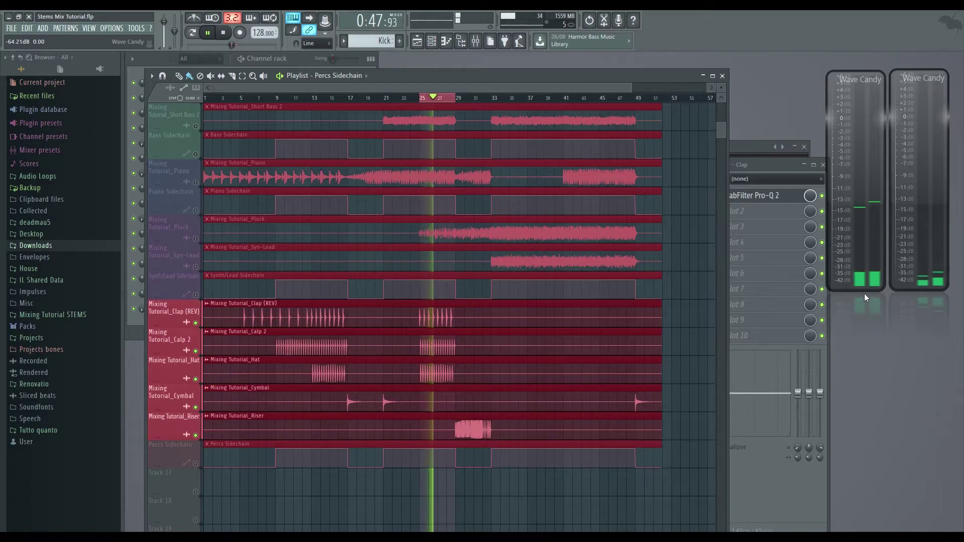
pyautogui.moveTo(864, 293); pyautogui.dragTo(857, 435)
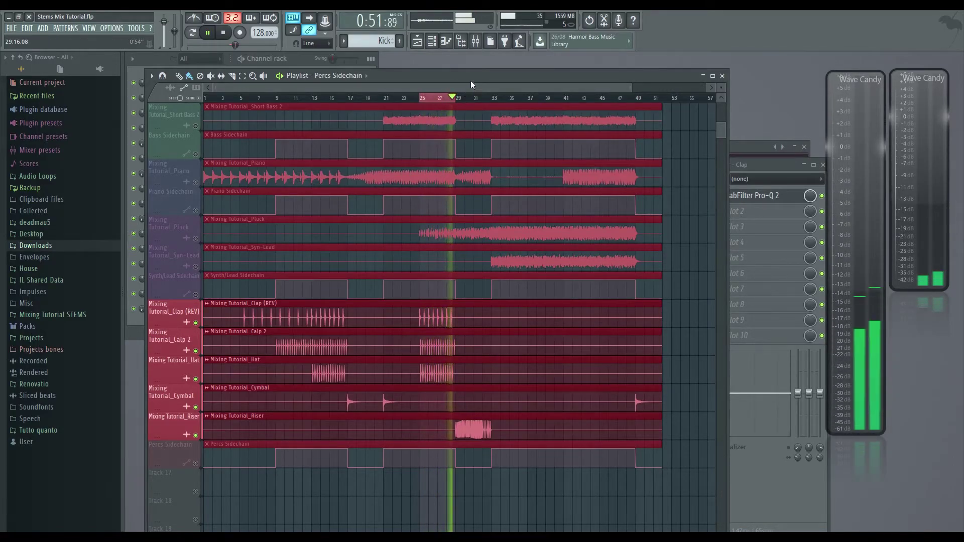
pyautogui.press('space')
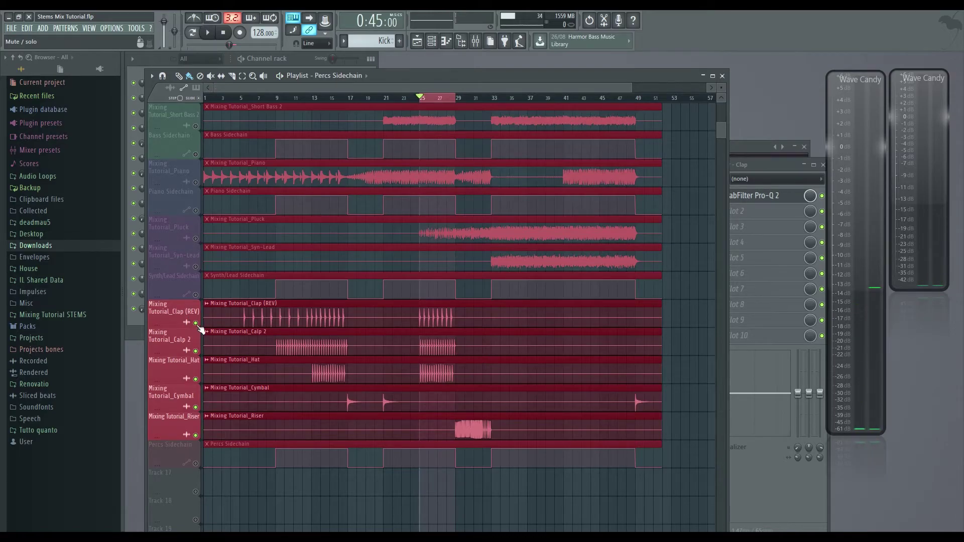
# Solo the Clap (REV) track, play it with the mixer in view, and add Calp 2 to check its mixer level.
pyautogui.rightClick(197, 325)
pyautogui.click(769, 164)
pyautogui.press('space')
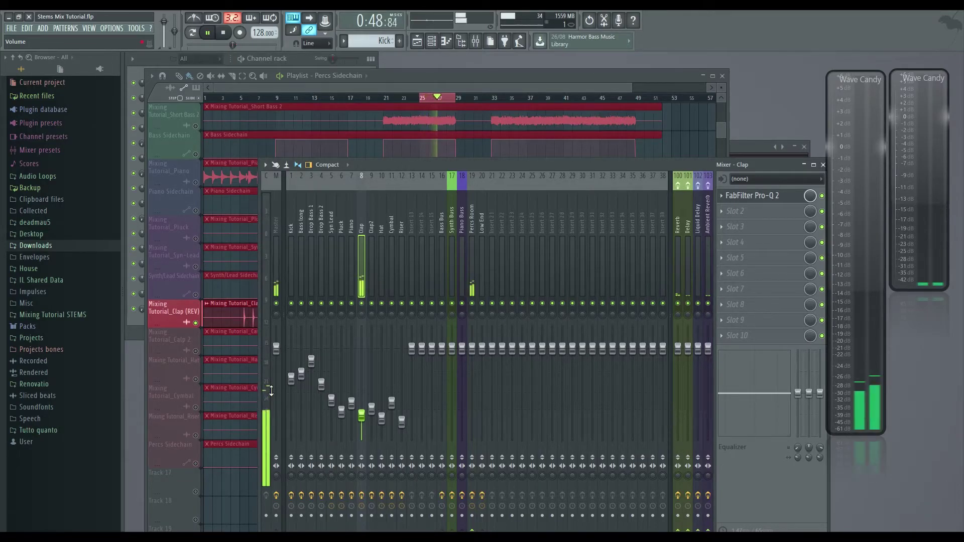
pyautogui.click(180, 345)
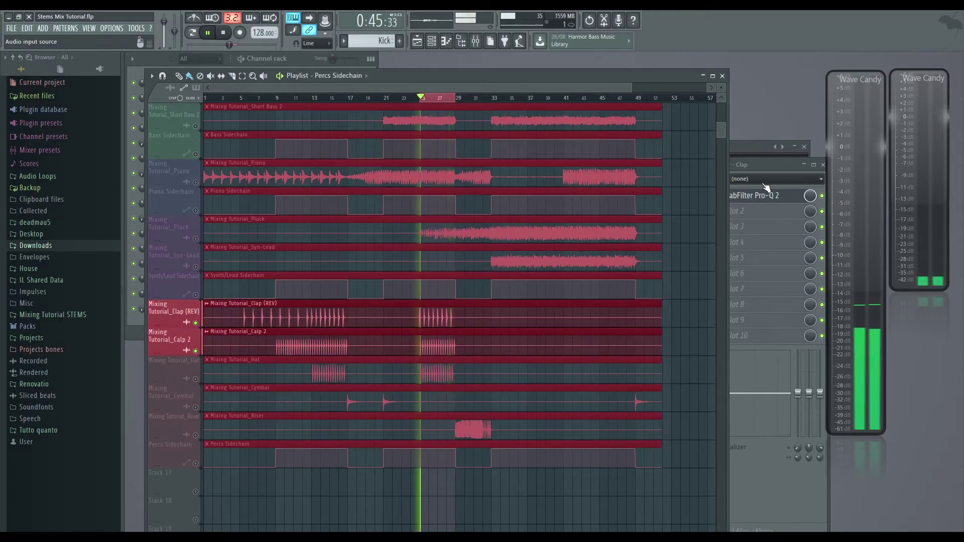
pyautogui.click(809, 182)
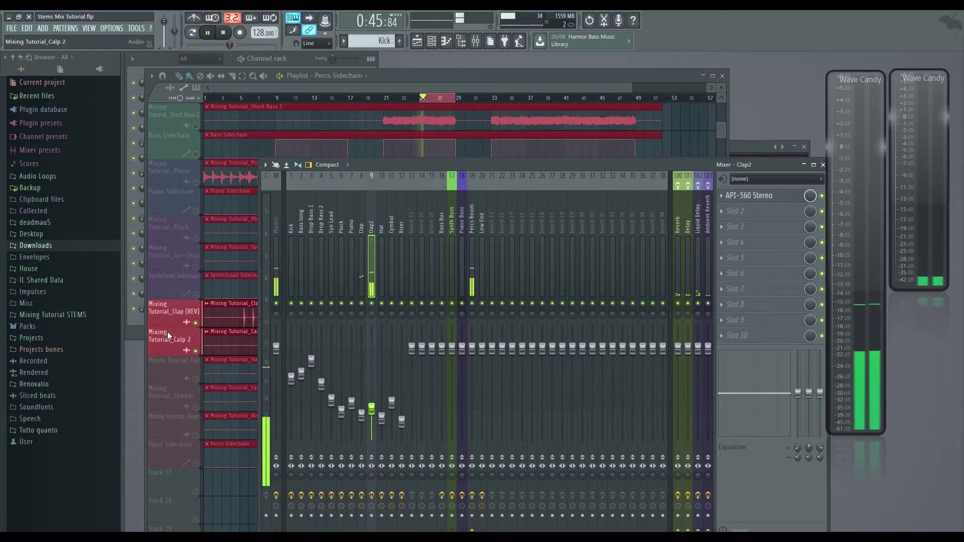
# Unmute the Hat alongside the two claps and check its level on the Hat mixer channel.
pyautogui.click(193, 386)
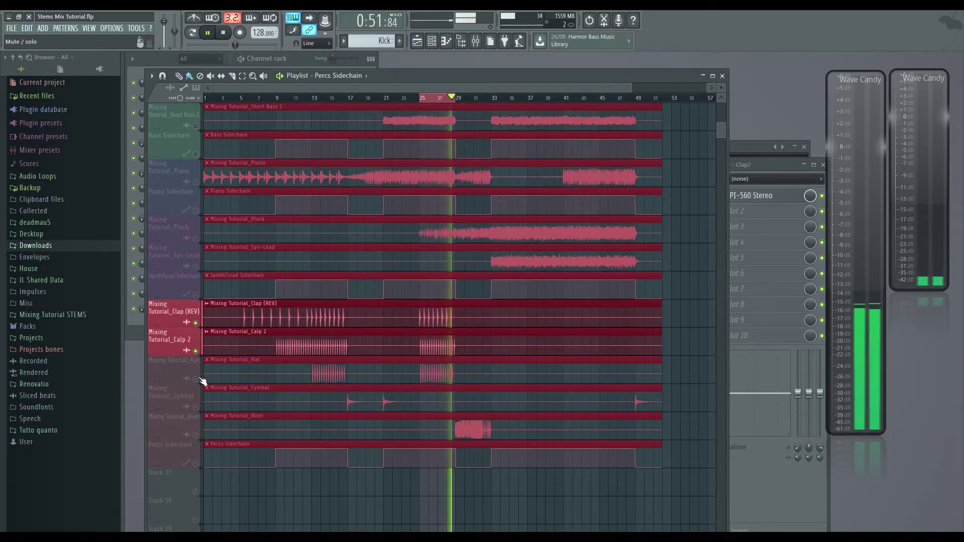
pyautogui.click(196, 379)
pyautogui.click(733, 164)
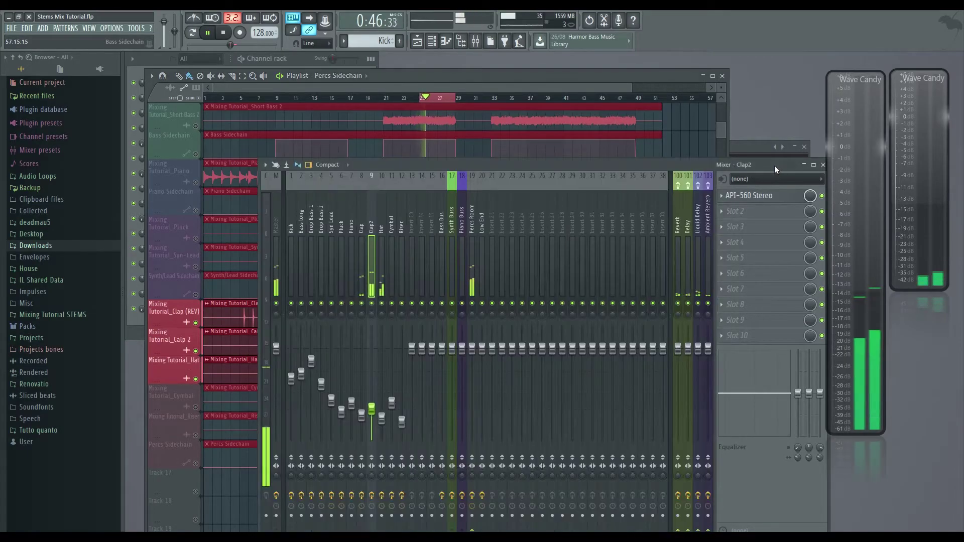
pyautogui.click(382, 284)
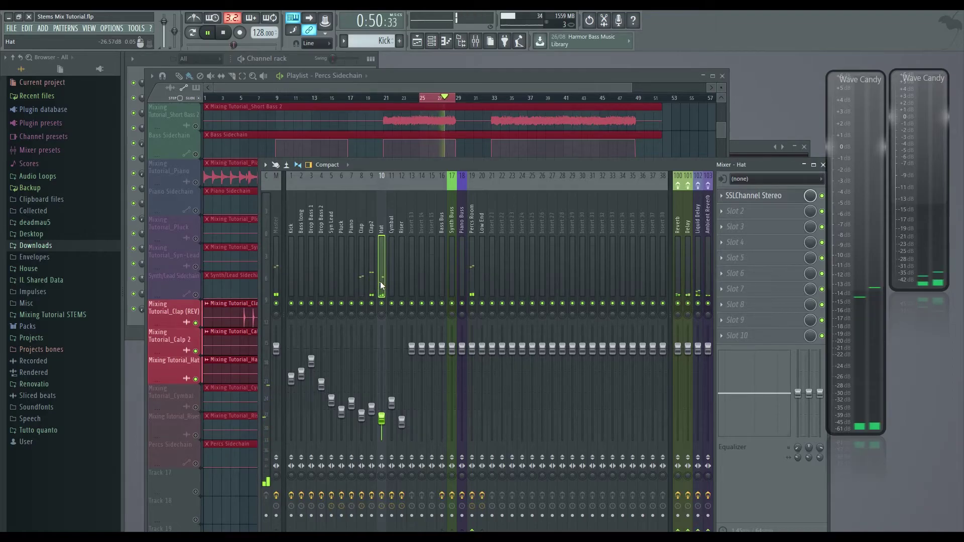
# Bring all playlist tracks back in and play the full mix over the bar 25 to 29 loop.
pyautogui.click(168, 324)
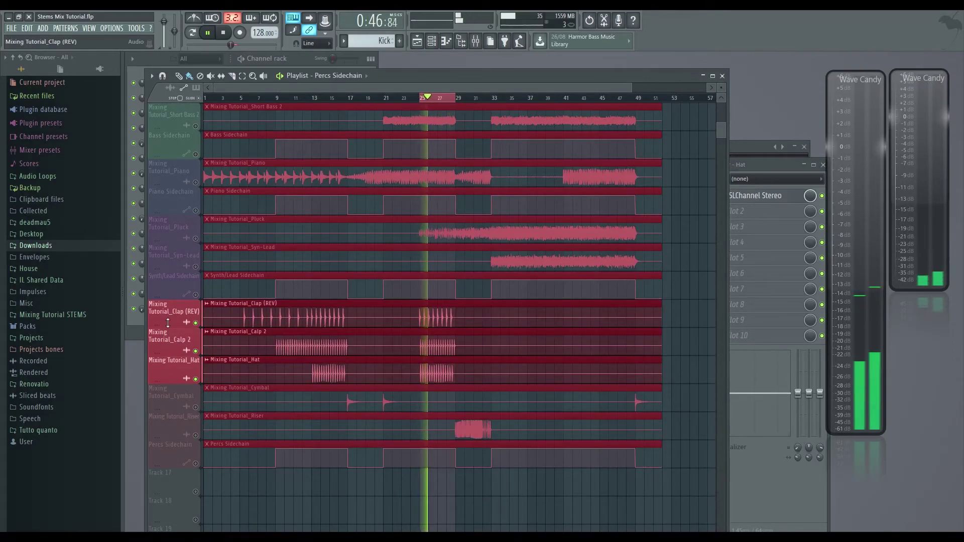
pyautogui.rightClick(196, 350)
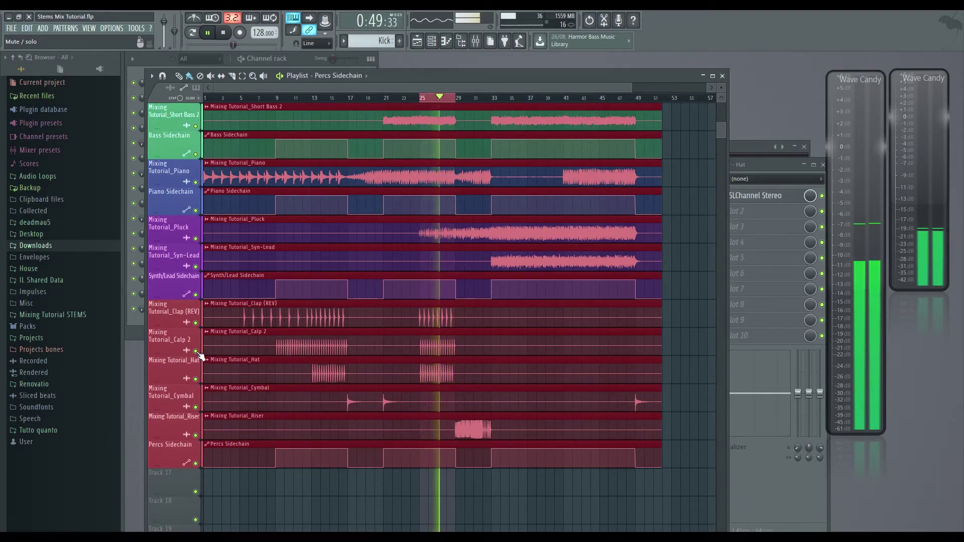
pyautogui.press('space')
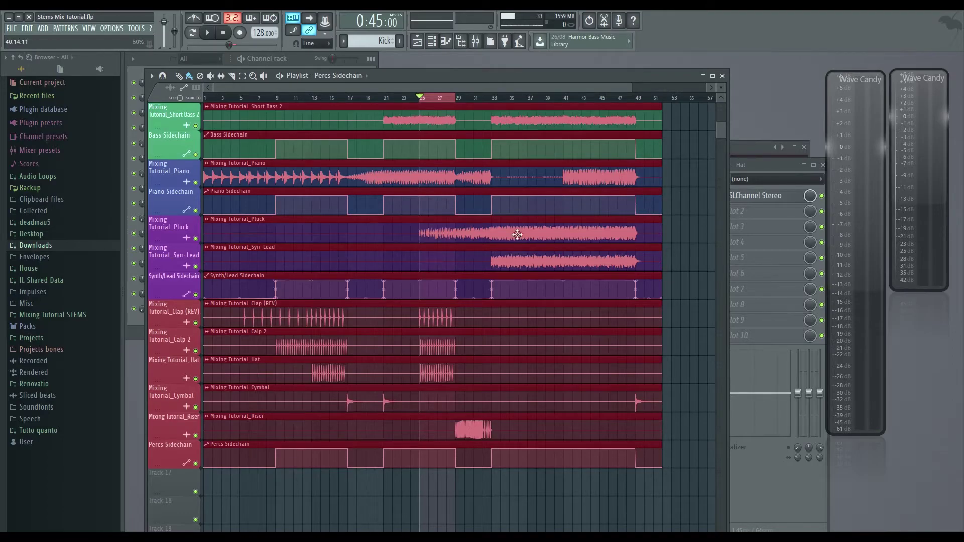
# Play the full mix from bar 9 without the looped time selection.
pyautogui.click(285, 97)
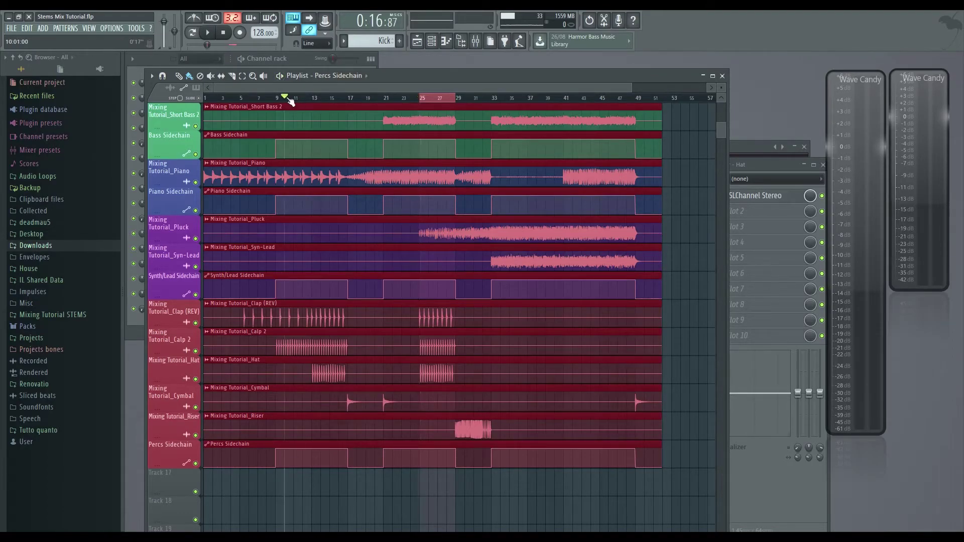
pyautogui.click(276, 100)
pyautogui.press('space')
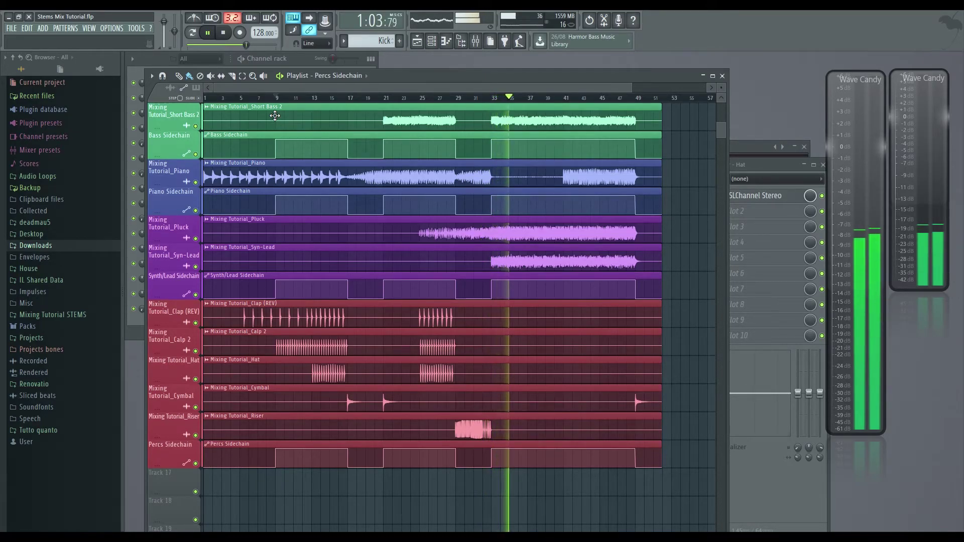
pyautogui.press('space')
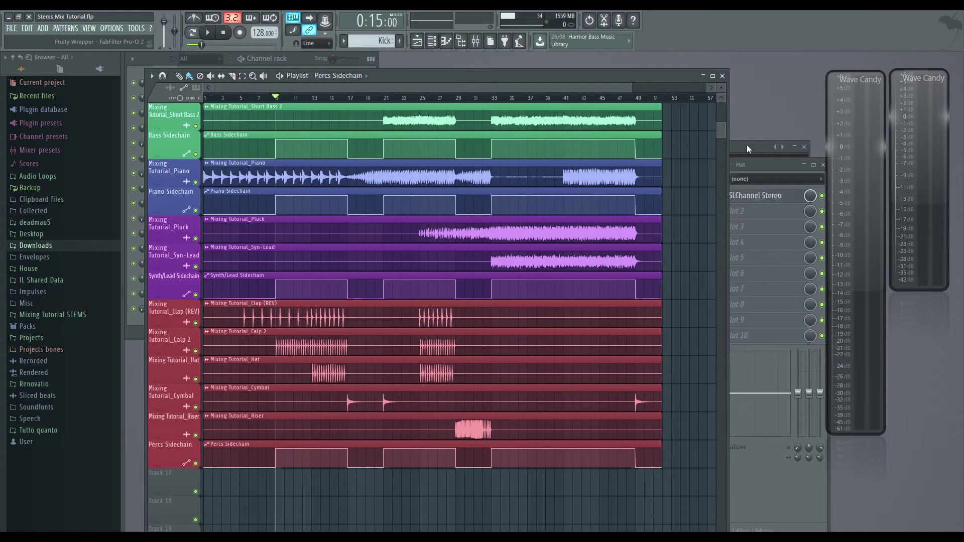
# Examine the effect chains on the Bass Bus and on the Reverb, Delay, Liquid Delay and Ambient Reverb sends in the mixer.
pyautogui.click(764, 163)
pyautogui.click(444, 215)
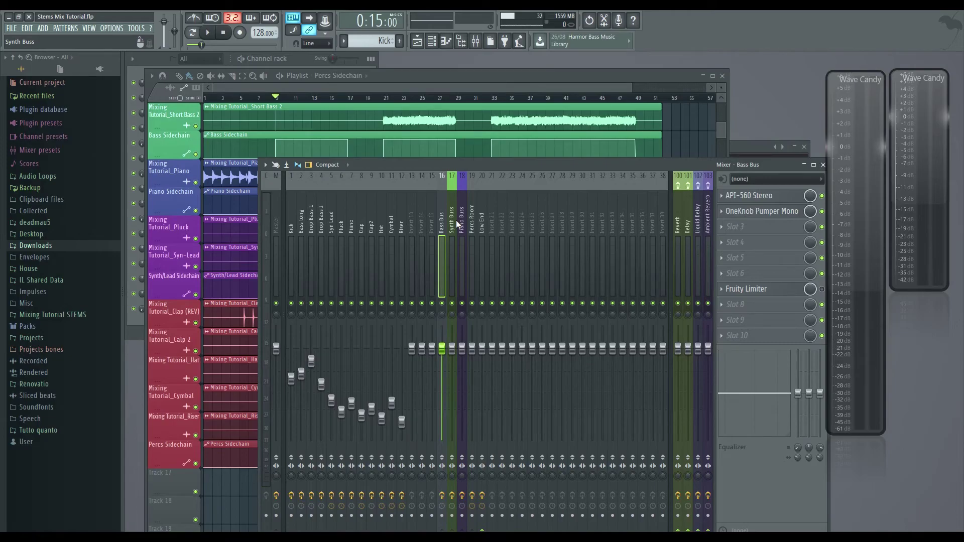
pyautogui.click(675, 202)
pyautogui.press('Right')
pyautogui.press('Right')
pyautogui.press('Right')
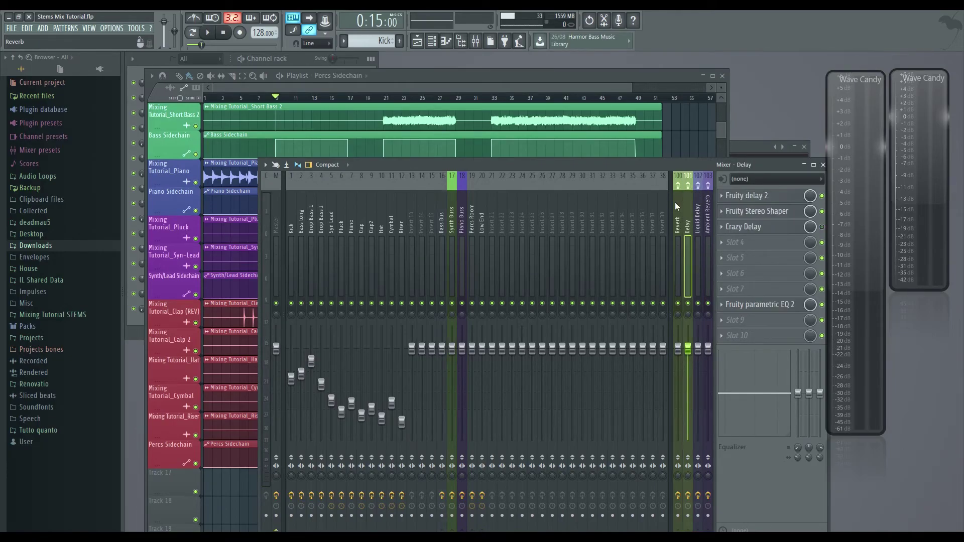
pyautogui.press('Left')
pyautogui.press('Left')
pyautogui.press('Left')
pyautogui.press('Right')
pyautogui.press('Right')
pyautogui.press('Right')
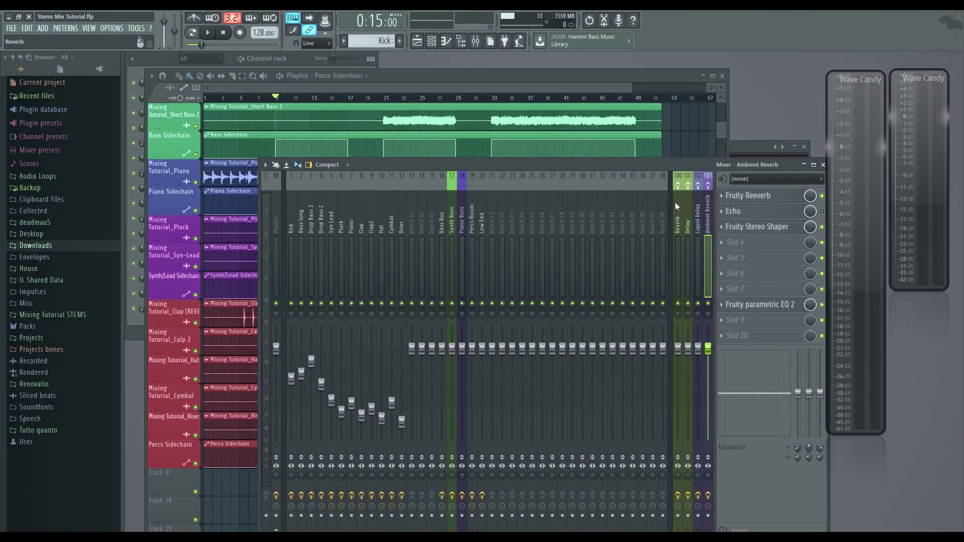
pyautogui.press('Left')
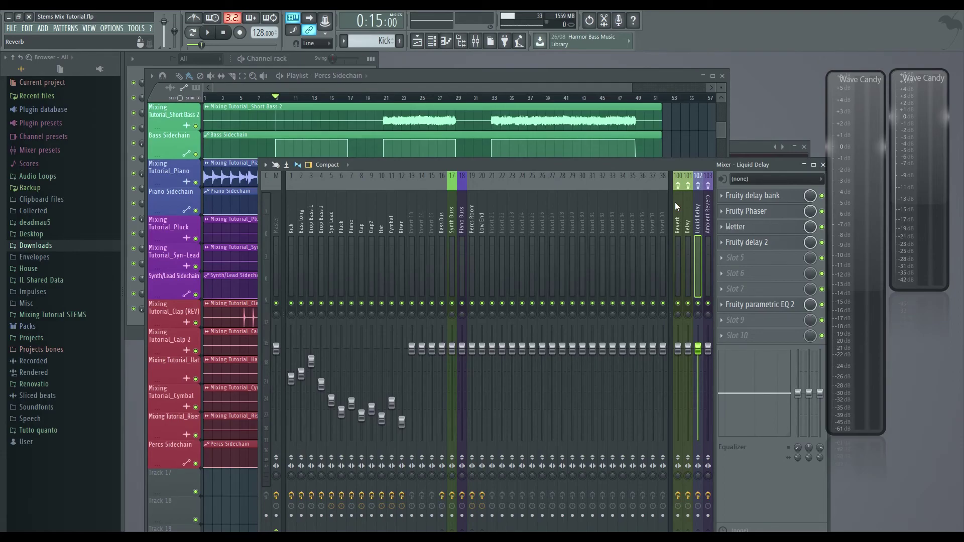
# Solo the Cymbal track and play it from bar 17 to hear its tail.
pyautogui.click(440, 83)
pyautogui.click(349, 98)
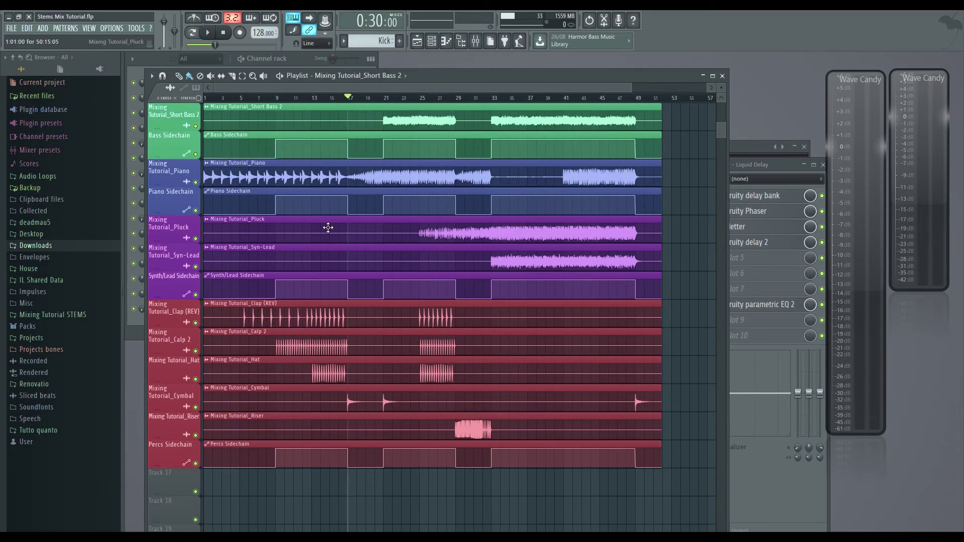
pyautogui.rightClick(196, 407)
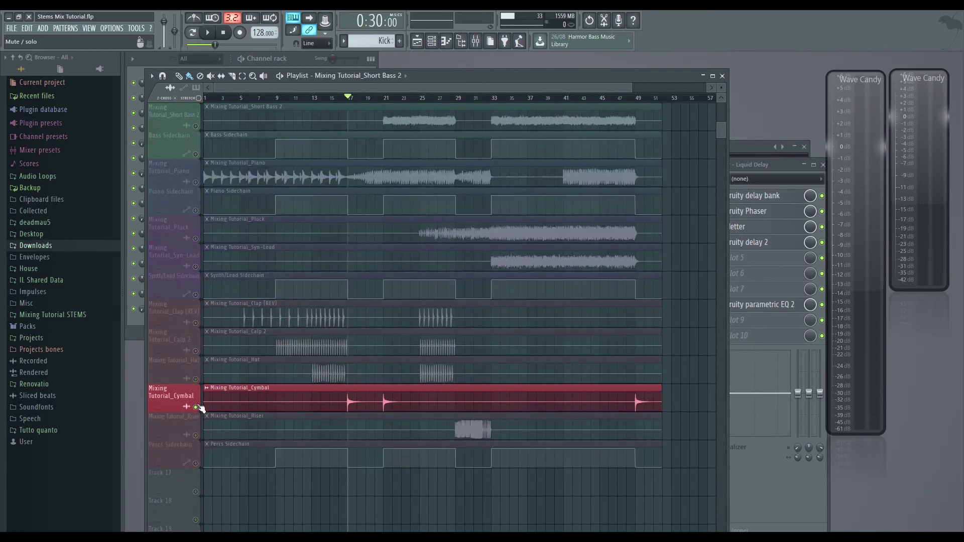
pyautogui.press('space')
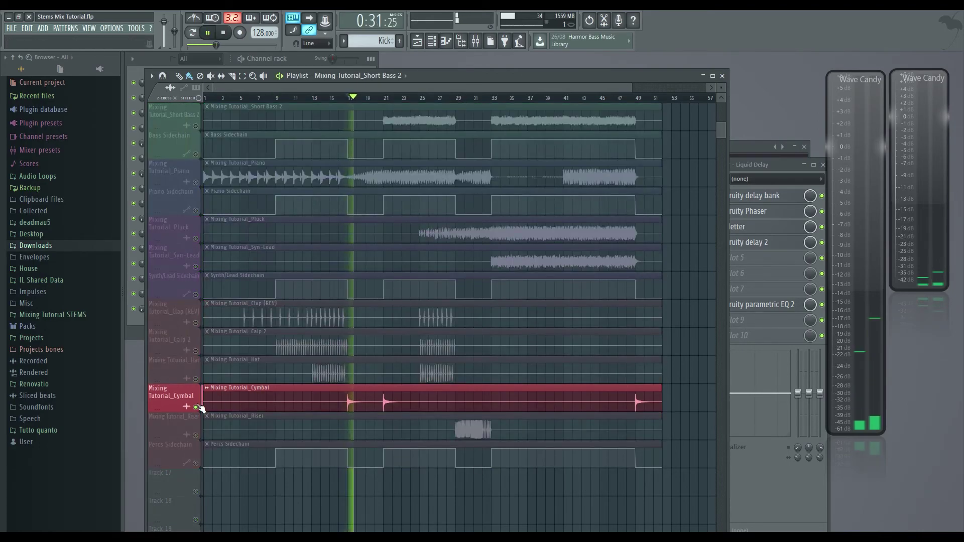
pyautogui.press('space')
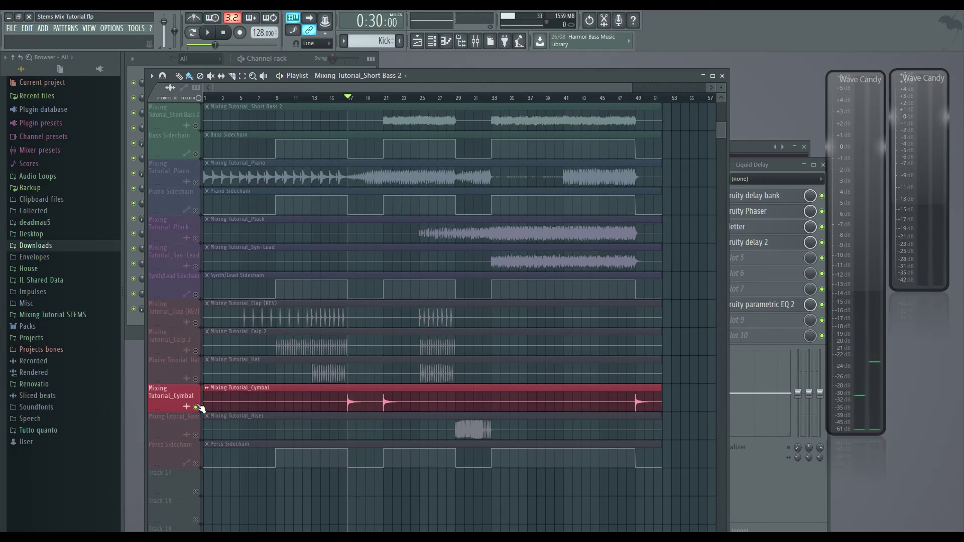
# Reopen the mixer and compare the effect slots of the Delay, Liquid Delay, Ambient Reverb and Reverb sends.
pyautogui.press('F9')
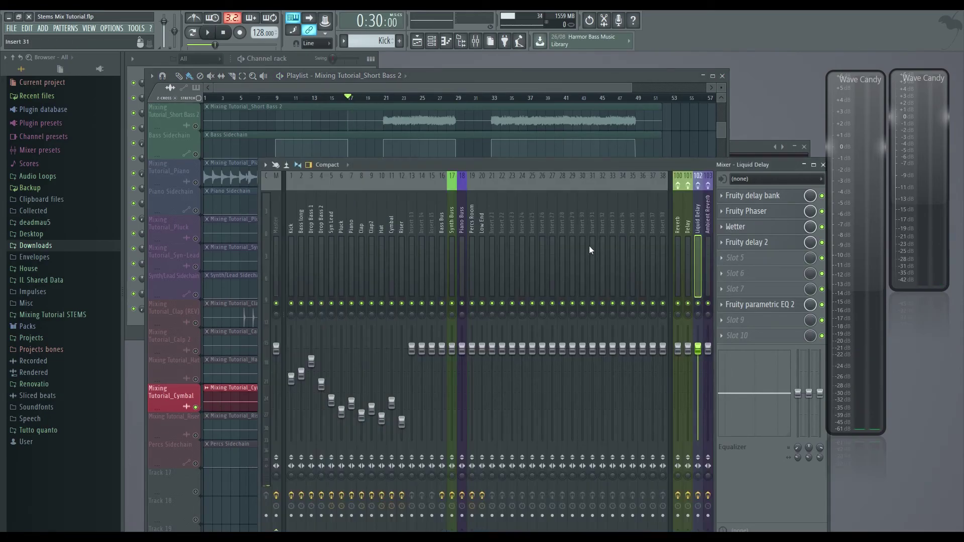
pyautogui.click(686, 213)
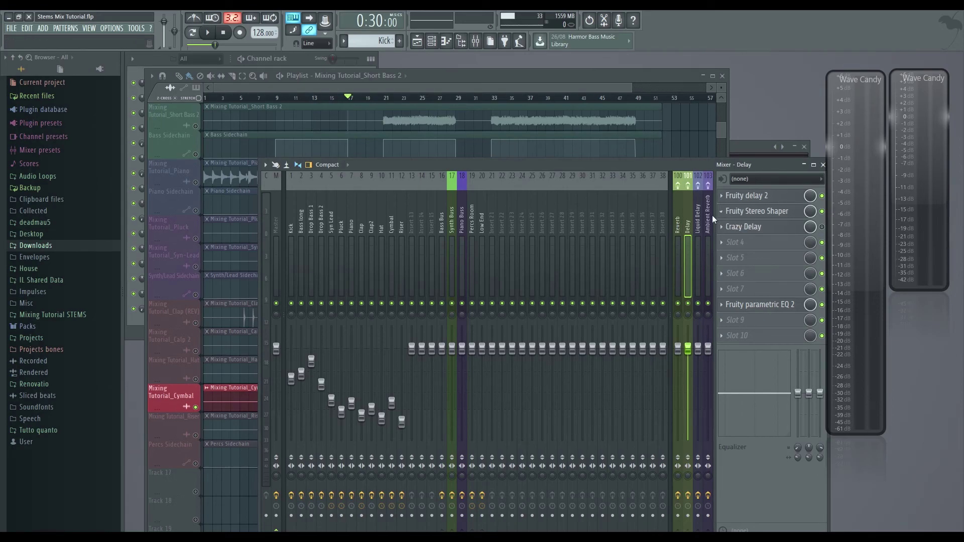
pyautogui.click(700, 216)
pyautogui.click(708, 217)
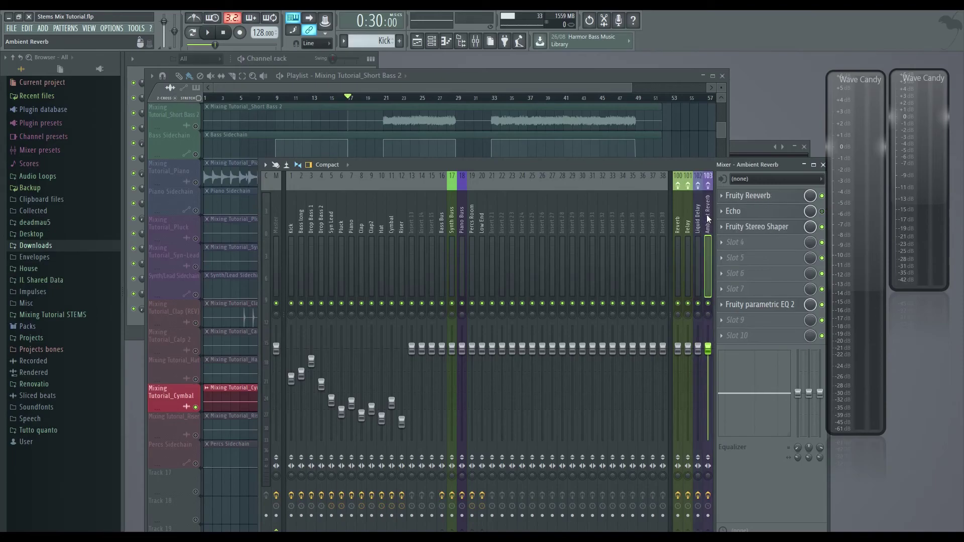
pyautogui.click(678, 211)
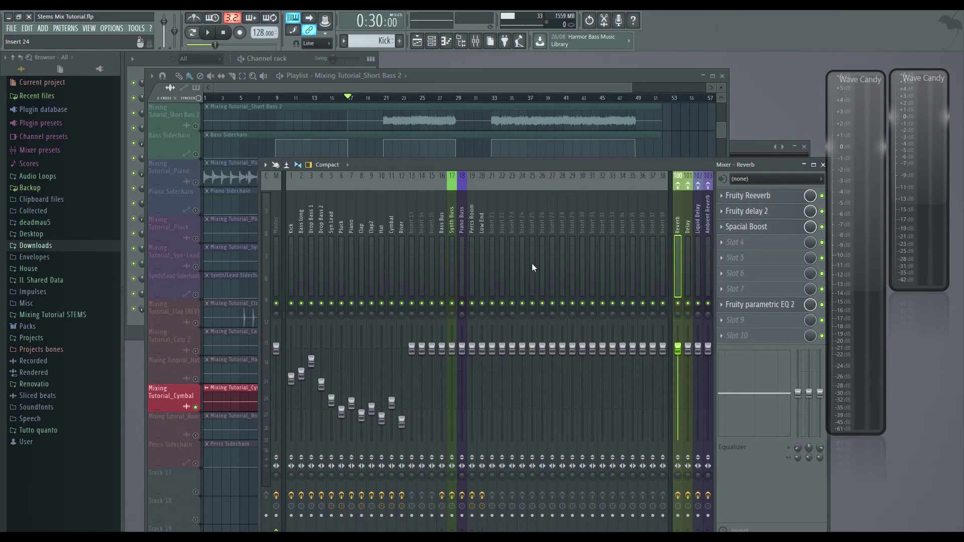
# Inspect the Spacial Boost plugin on the Reverb send and Crazy Delay on the Delay send, closing each window.
pyautogui.click(761, 232)
pyautogui.click(356, 166)
pyautogui.click(688, 211)
pyautogui.click(753, 227)
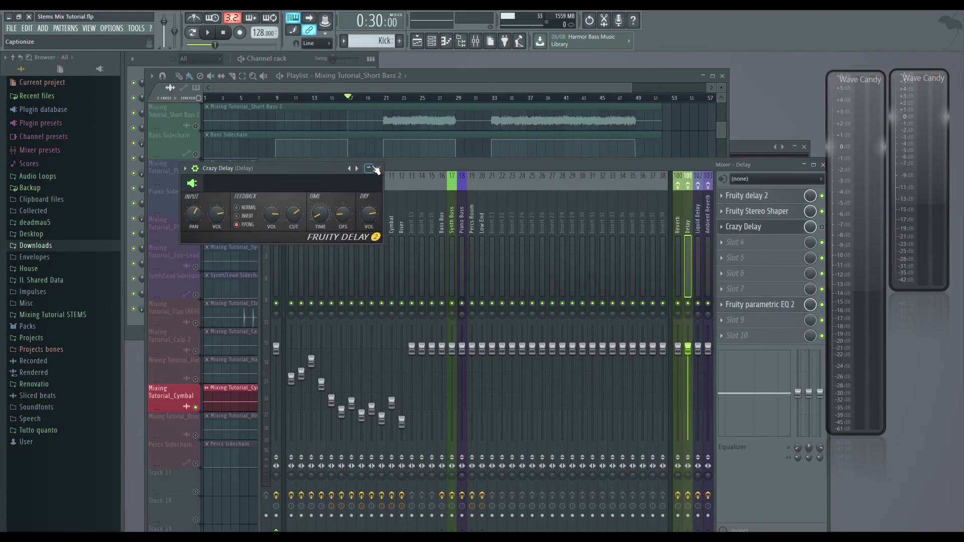
pyautogui.click(376, 170)
# Inspect Wetter on the Liquid Delay send and Echo on the Ambient Reverb send, and close the plugin windows and mixer.
pyautogui.click(699, 221)
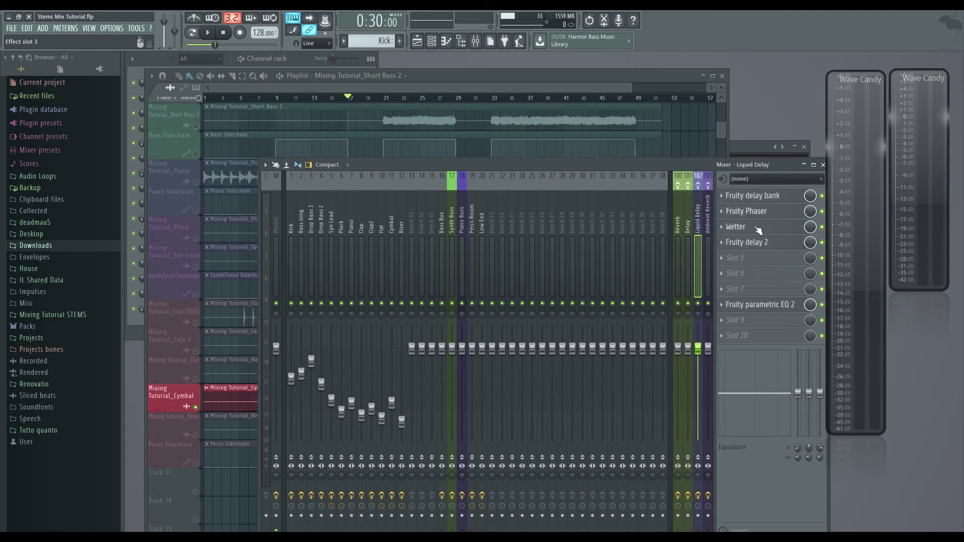
pyautogui.click(758, 228)
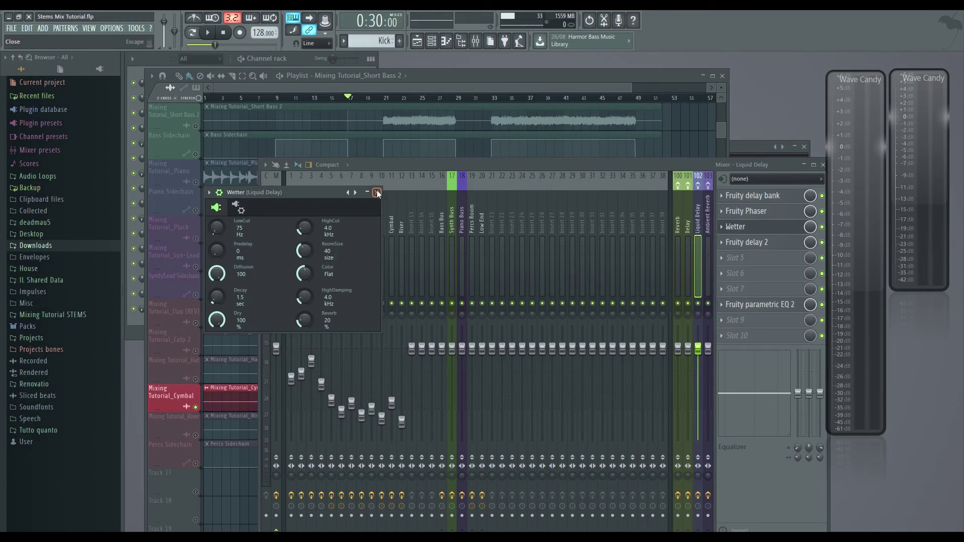
pyautogui.click(379, 193)
pyautogui.click(707, 251)
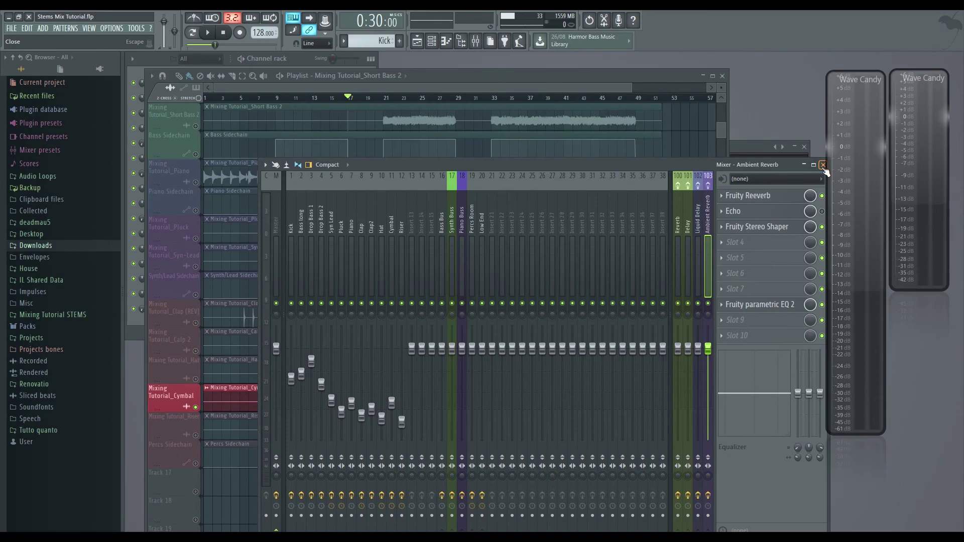
pyautogui.click(778, 214)
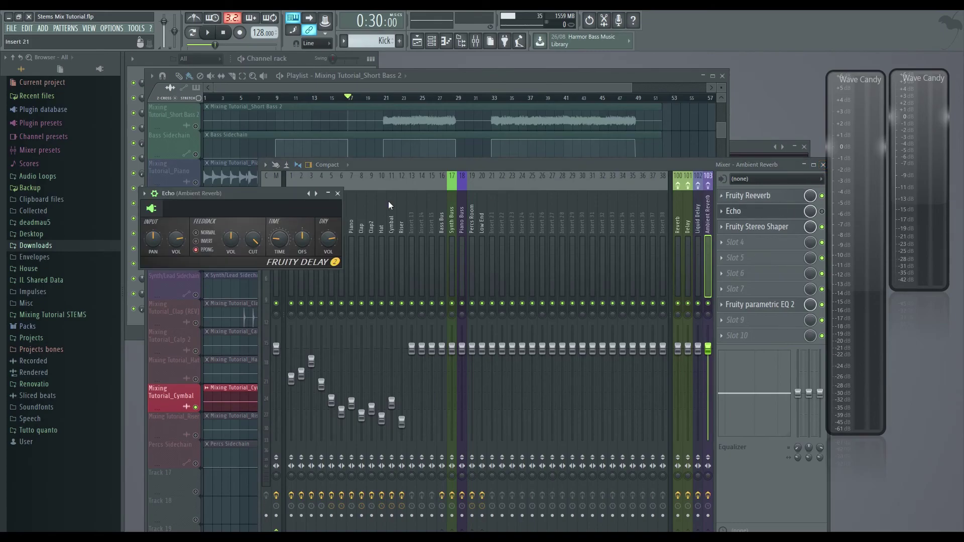
pyautogui.click(337, 194)
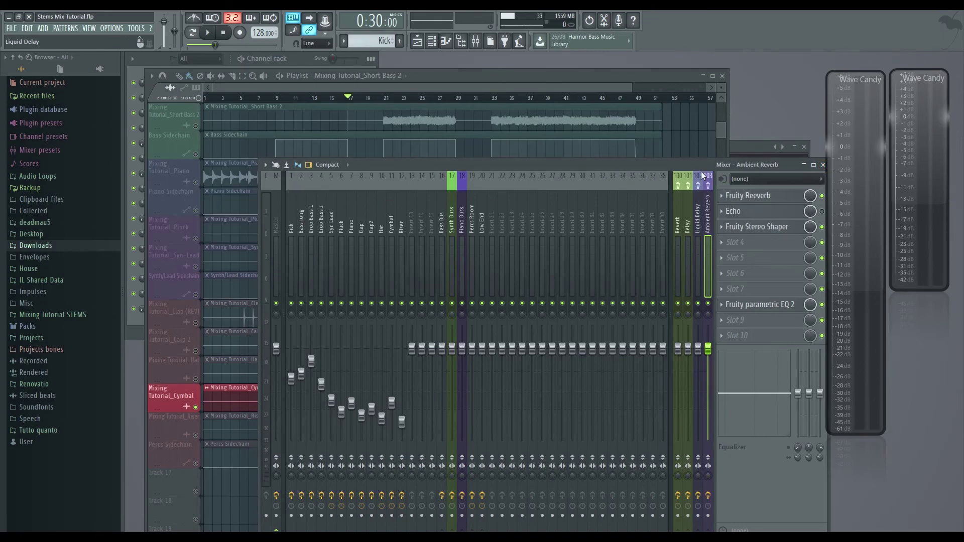
pyautogui.click(823, 165)
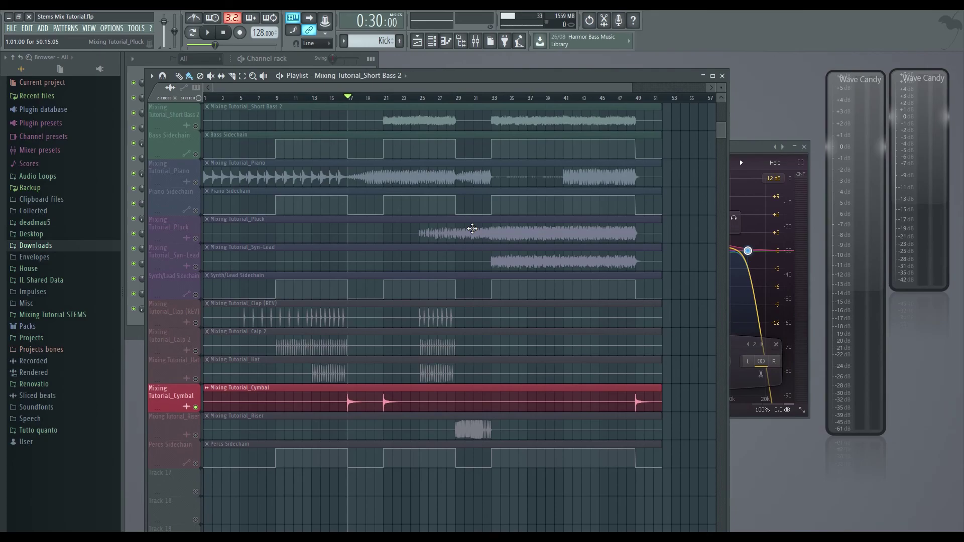